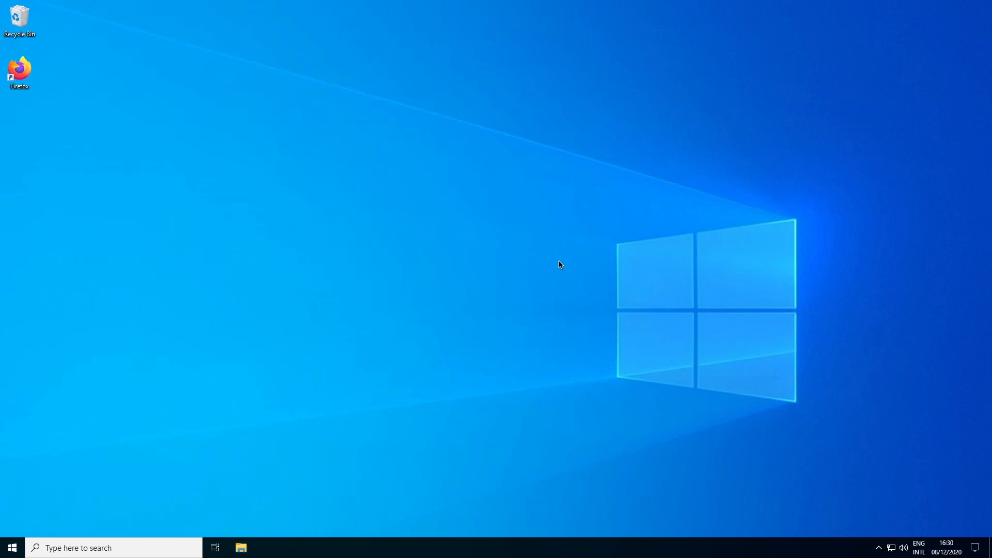
Open Firefox, go to zuv.bichig.dev and open the dict-mn project's GitHub repository
double_click(20, 76)
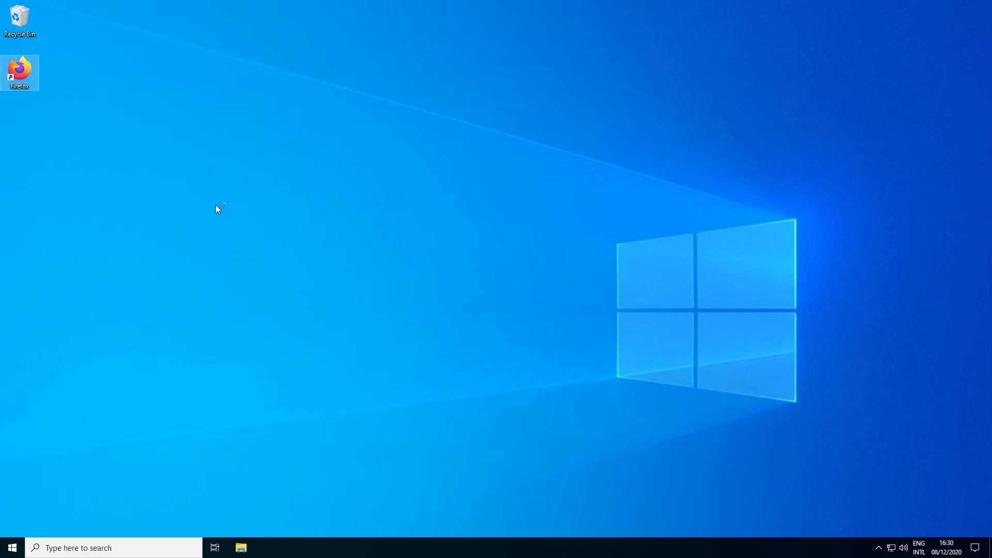
type("zuv.bichig.dev/")
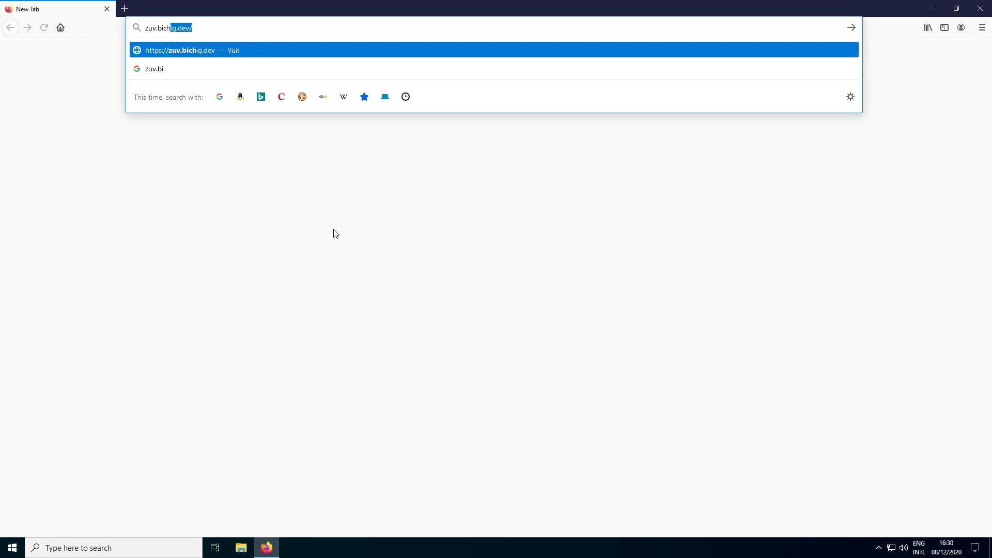
key("Return")
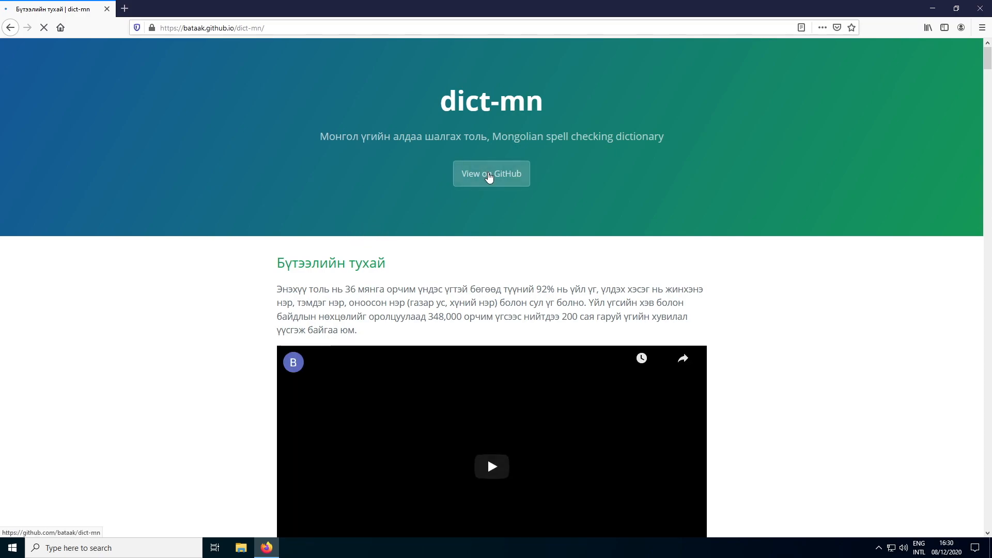
left_click(488, 177)
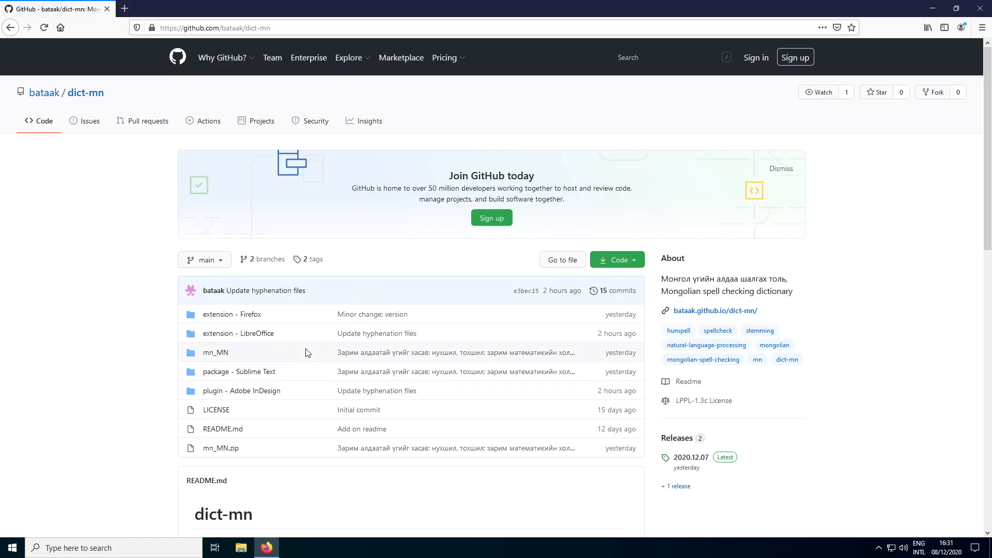
Download mn_MN.zip from the repository's "plugin - Adobe InDesign" folder and save the file
left_click(275, 394)
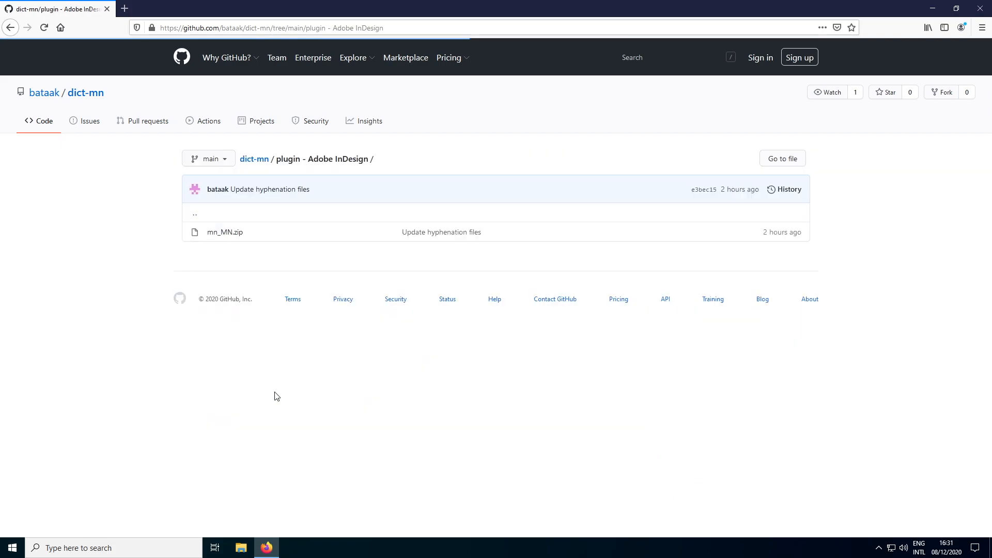
left_click(231, 232)
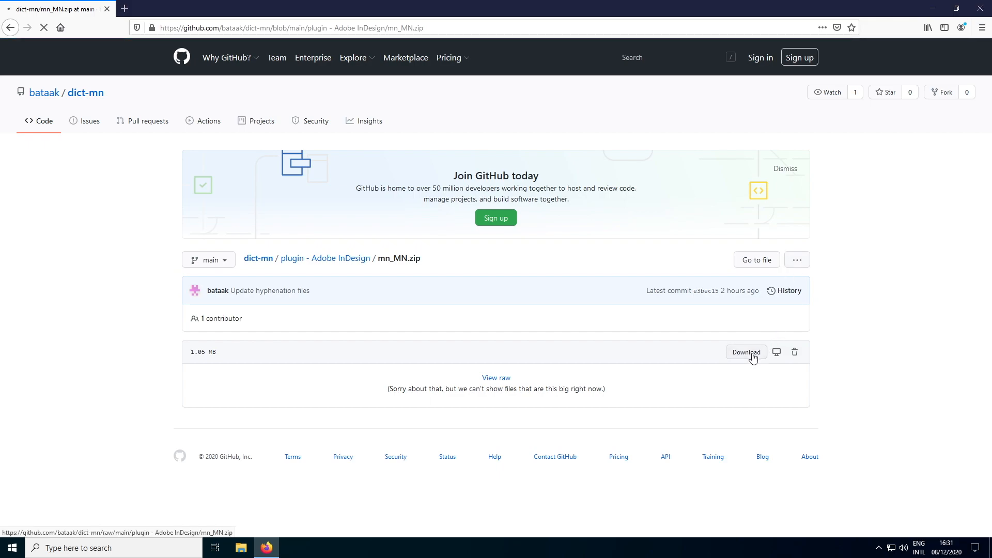
left_click(753, 352)
left_click(538, 336)
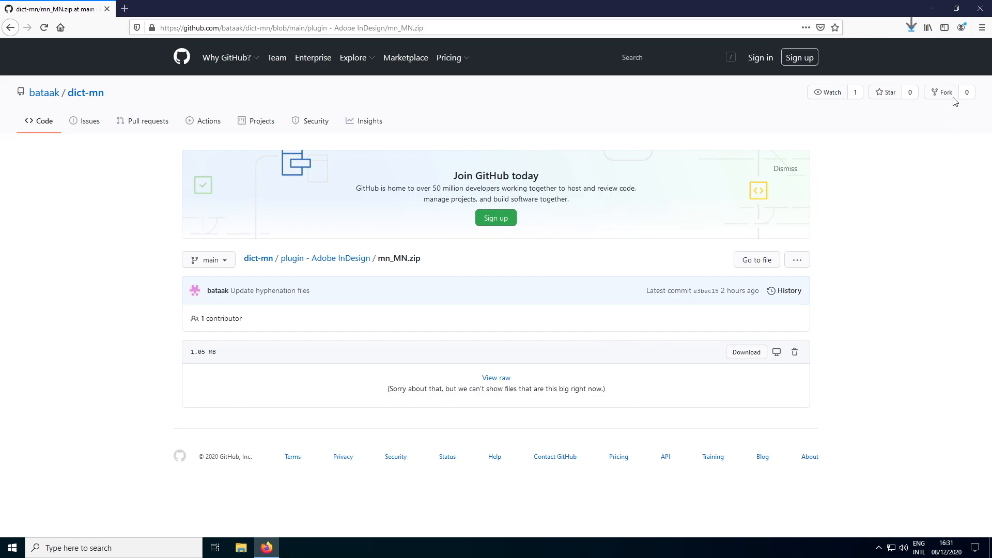
Show the downloaded mn_MN.zip in its containing folder and extract it there
left_click(912, 27)
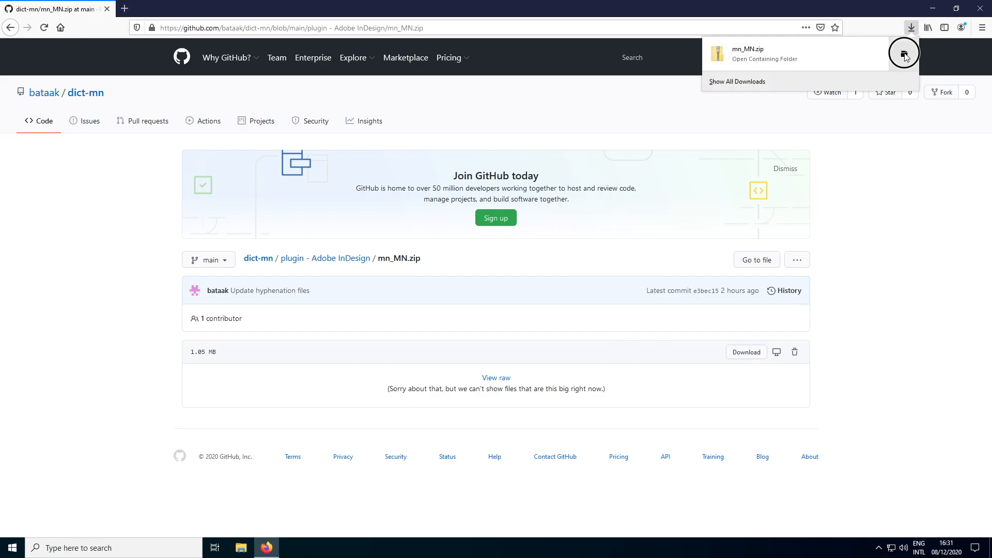
left_click(904, 53)
left_click(386, 240)
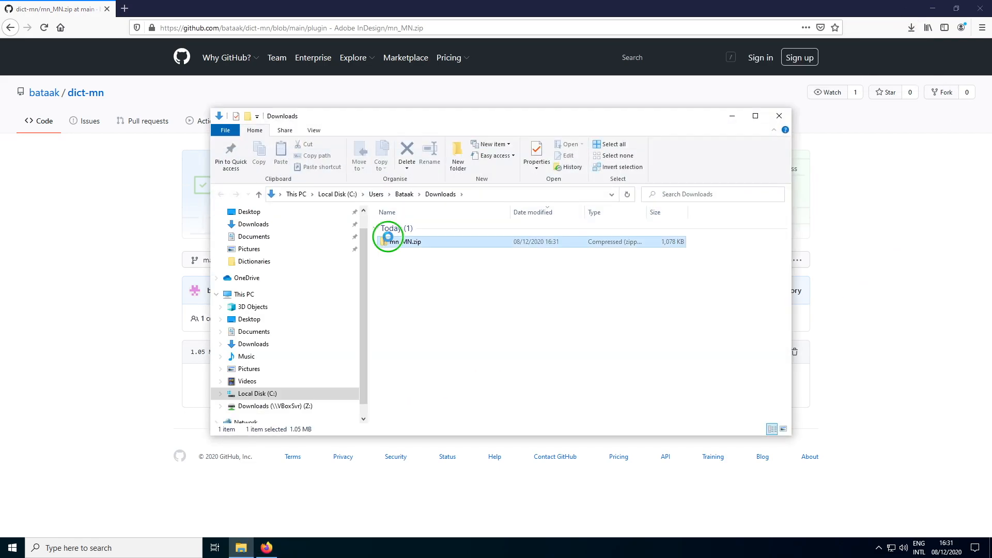
right_click(388, 239)
left_click(420, 283)
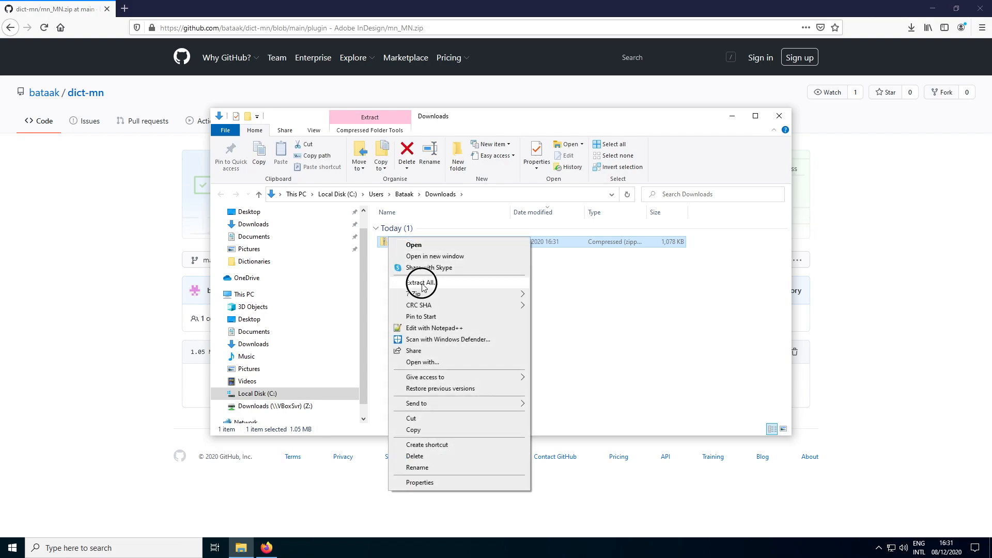
left_click(589, 374)
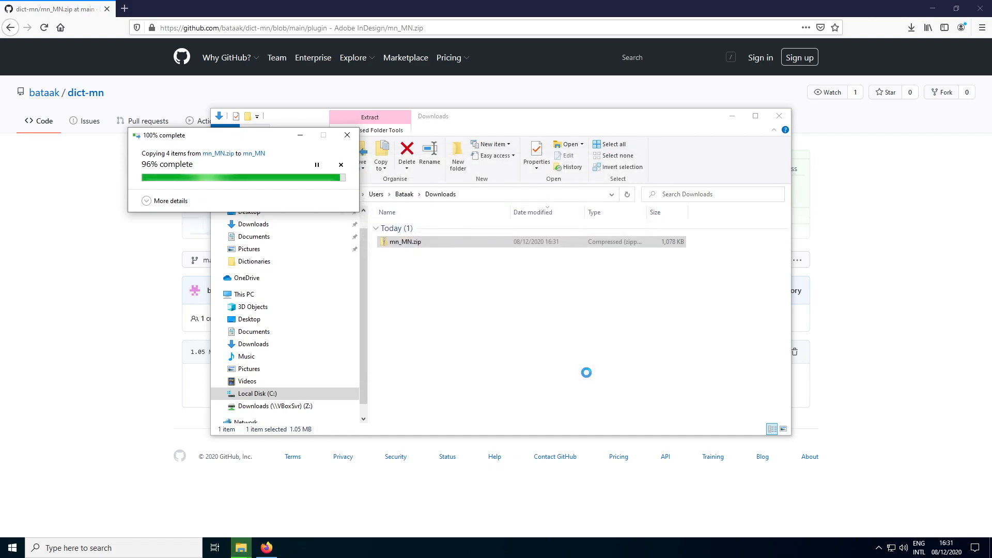
Cut the extracted mn_MN folder in Downloads
left_click(399, 251)
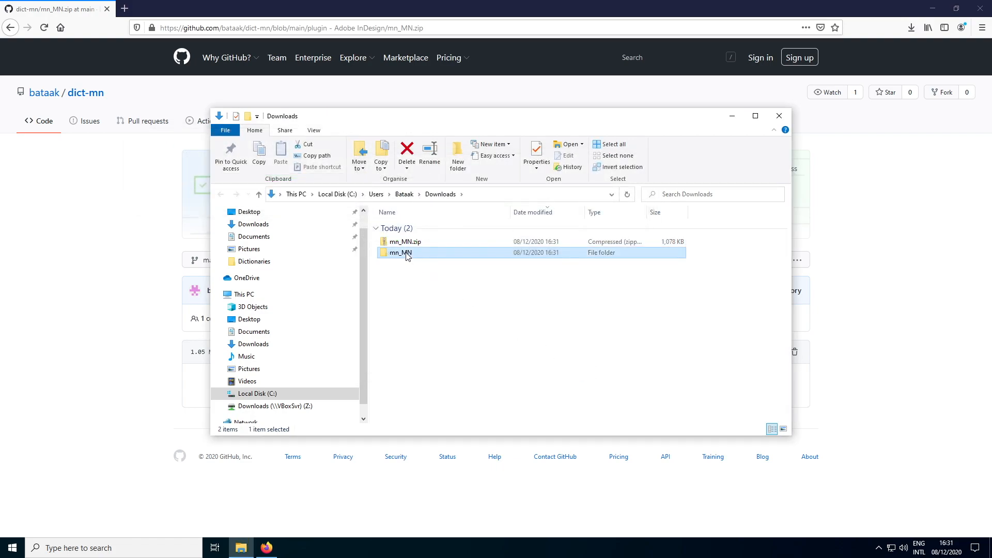
right_click(405, 253)
left_click(448, 397)
Open the folder C:\Program Files\Adobe\Adobe InDesign 2021\Resources\Dictionaries\LILO\Linguistics\Providers\Plugins2\AdobeHunspellPlugin
left_click(221, 396)
left_click(225, 368)
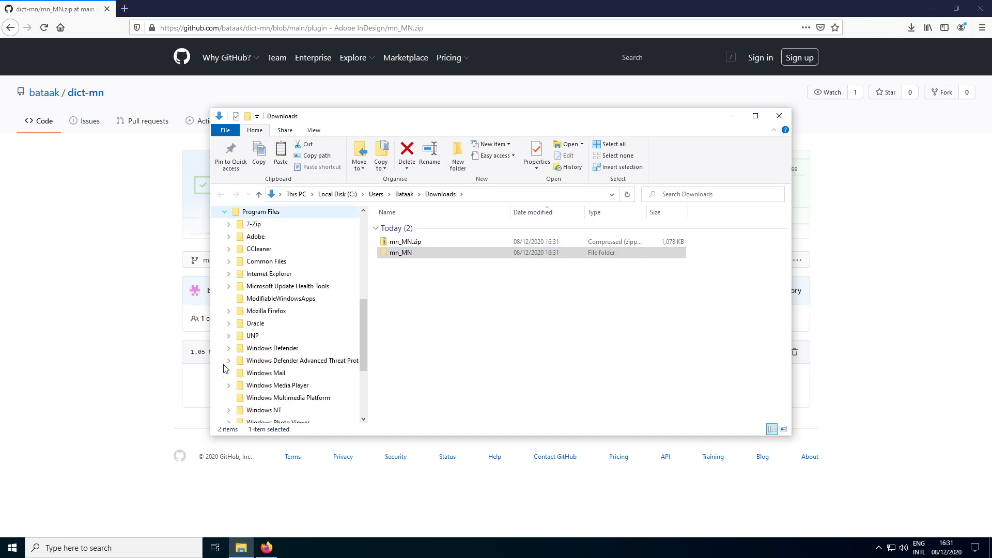
left_click(229, 237)
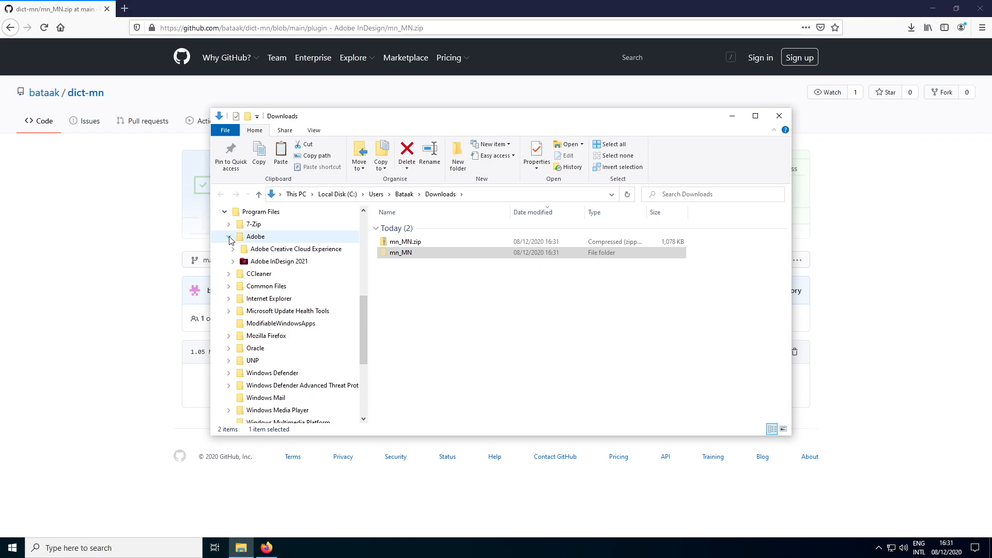
left_click(234, 262)
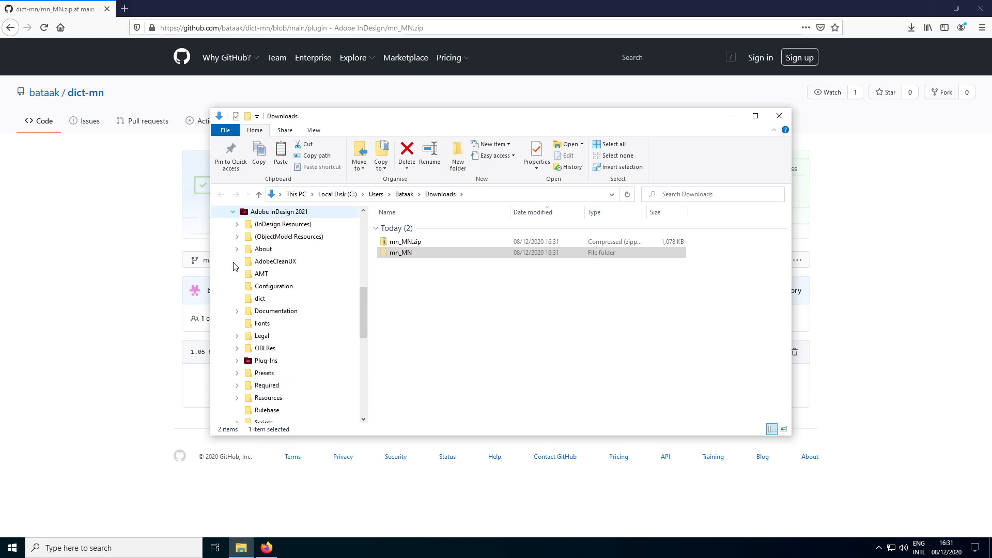
left_click(238, 400)
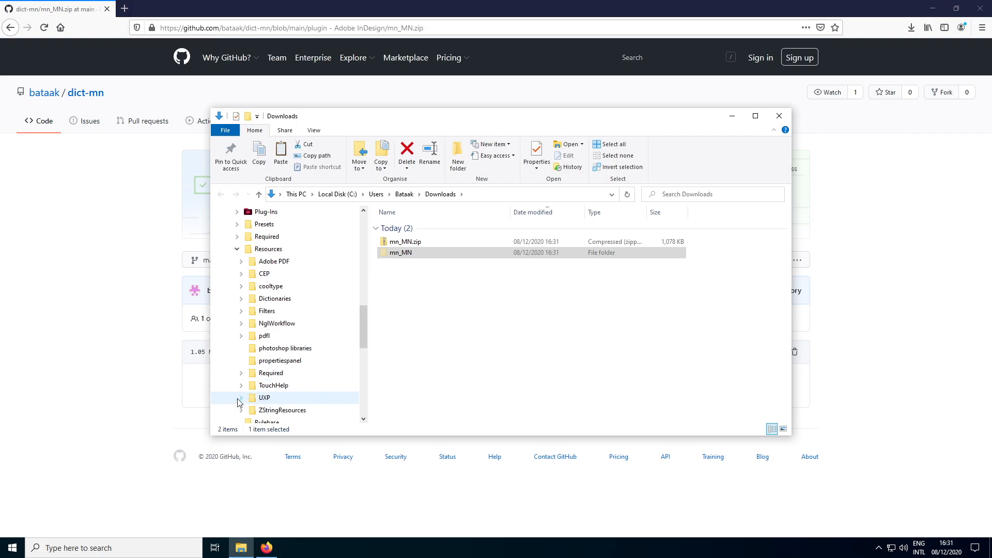
left_click(241, 299)
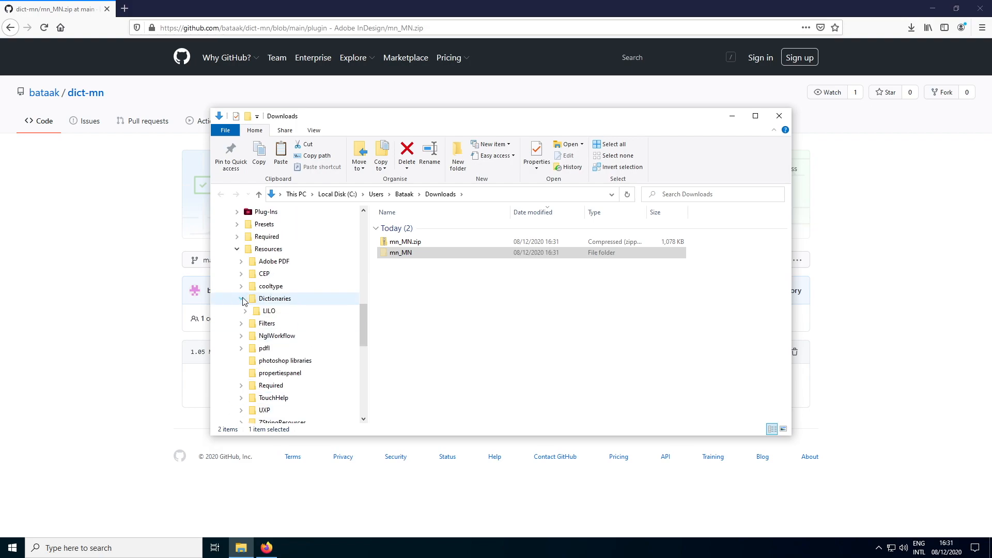
left_click(246, 311)
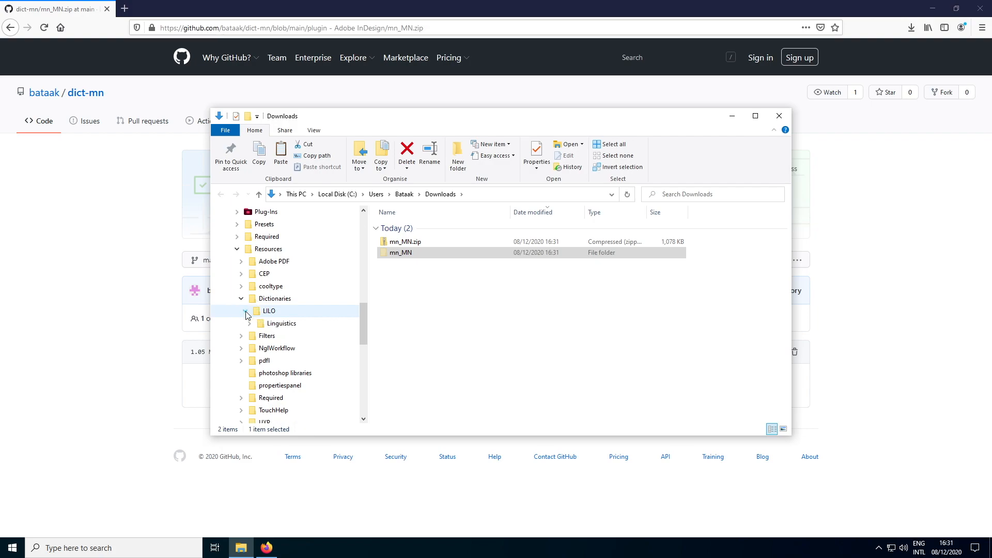
left_click(251, 324)
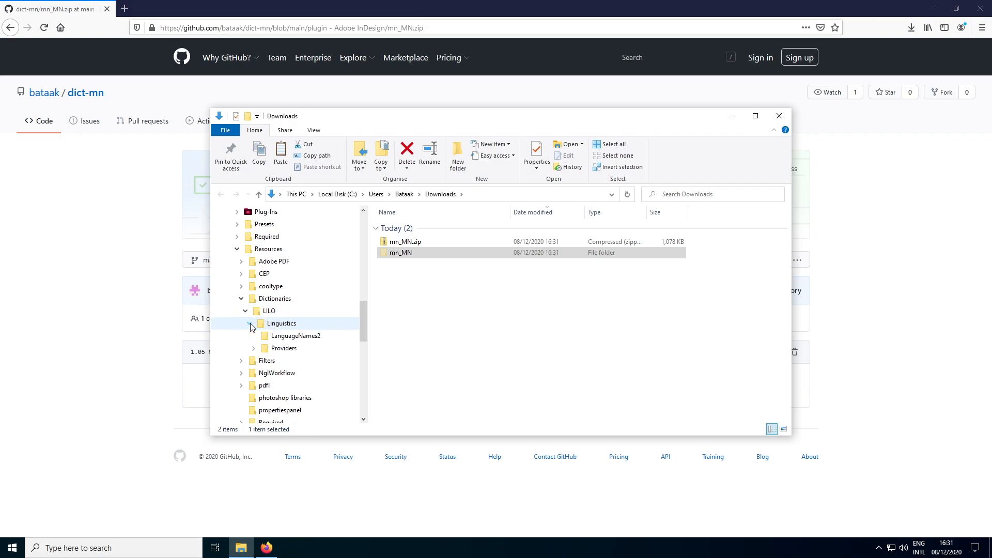
left_click(253, 349)
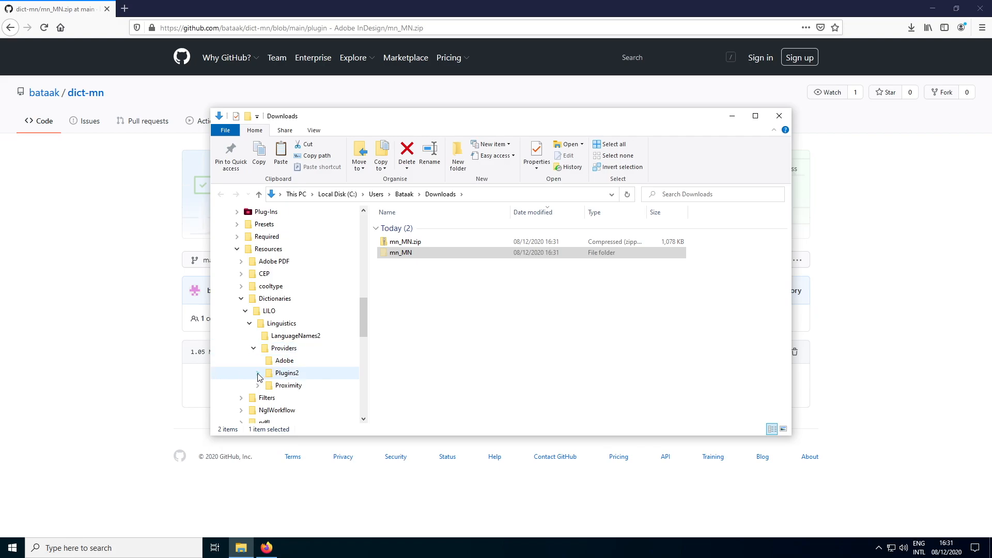
left_click(258, 373)
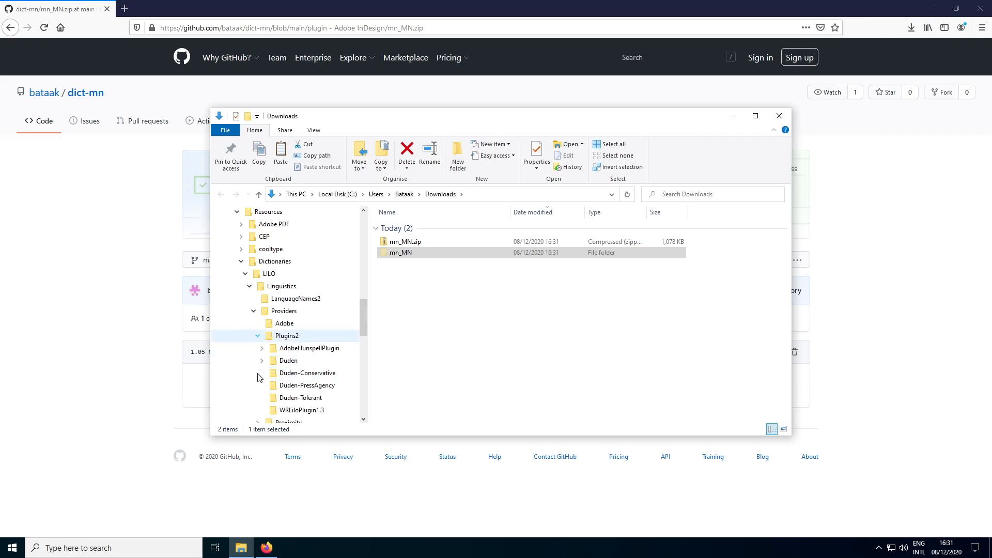
left_click(290, 350)
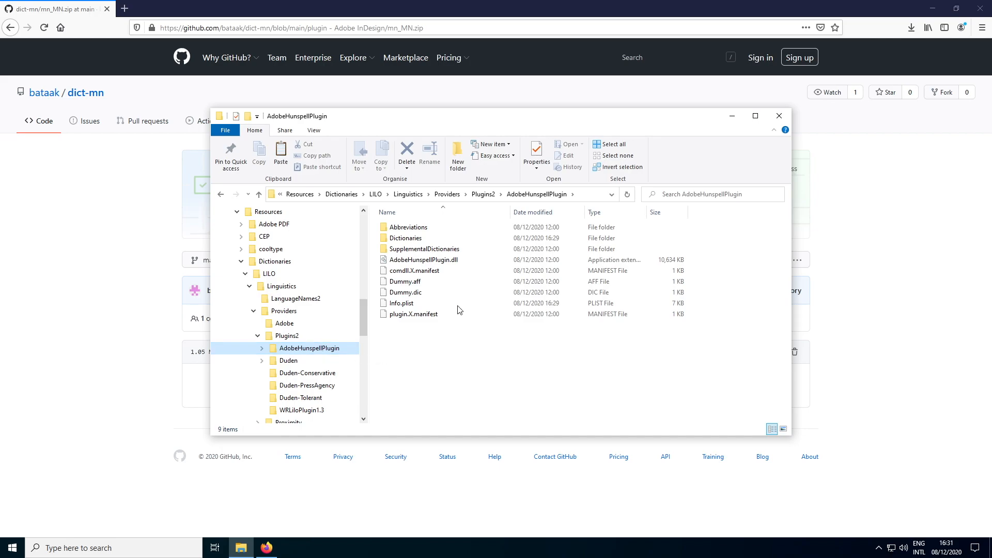
Paste the mn_MN folder into the Dictionaries folder of AdobeHunspellPlugin, granting administrator permission
right_click(415, 240)
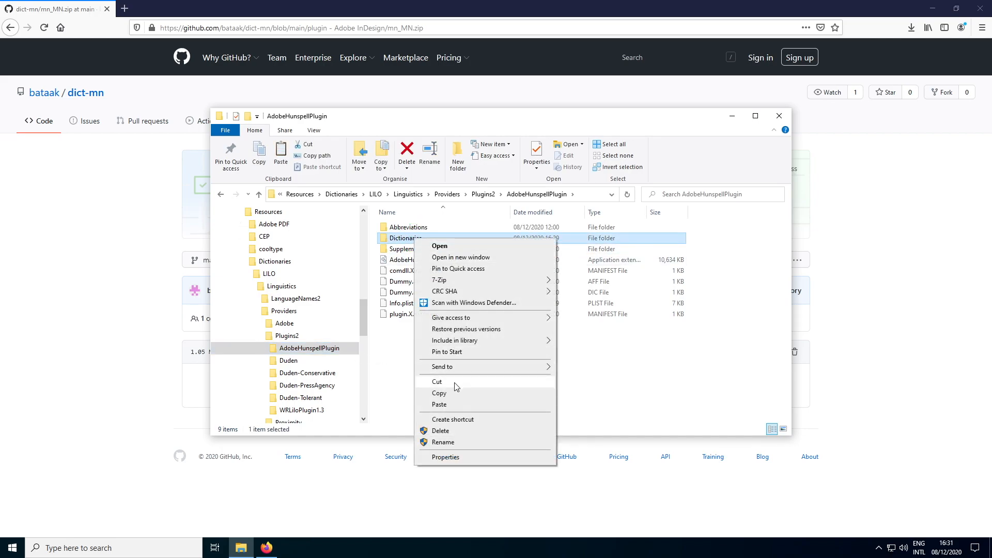
left_click(446, 404)
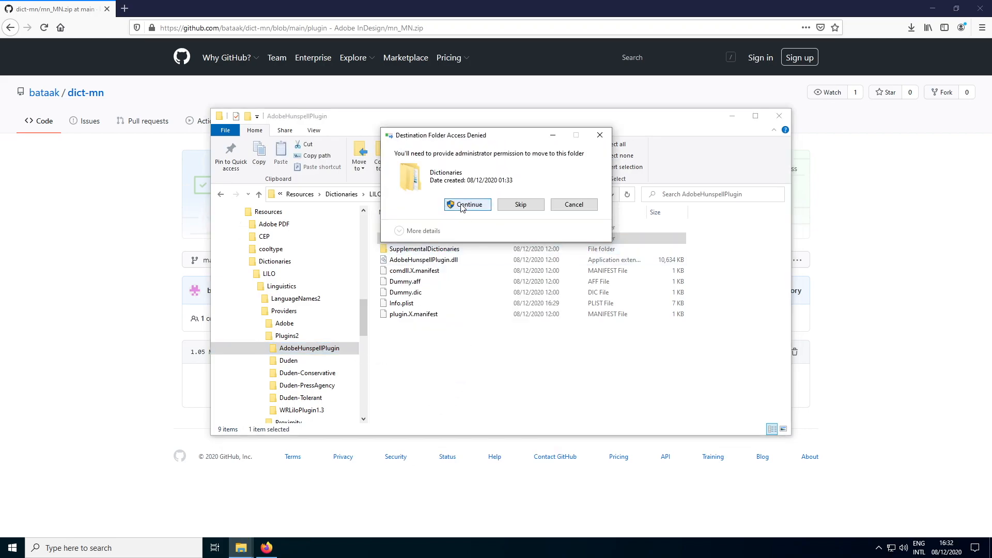
left_click(462, 206)
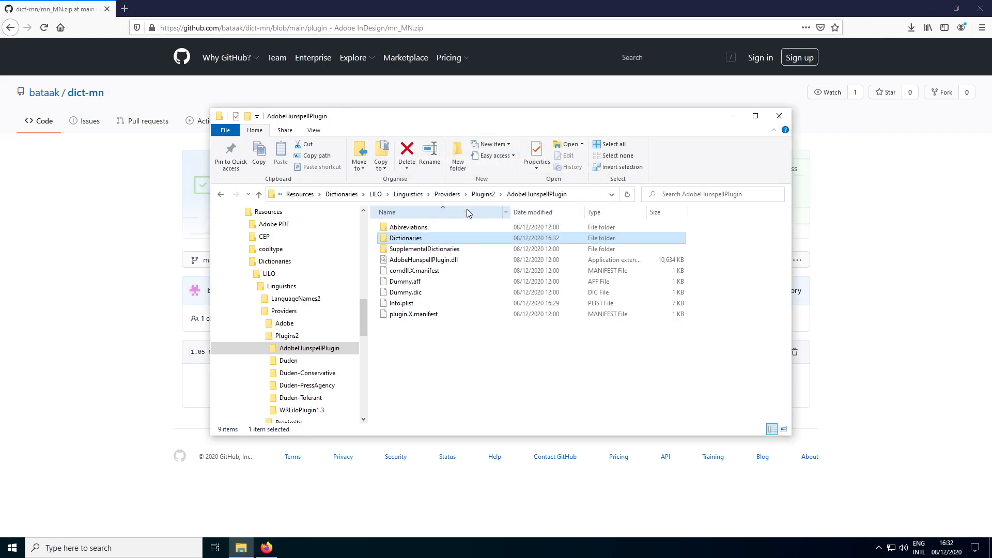
Open Info.plist from the AdobeHunspellPlugin folder in Notepad++
right_click(420, 305)
key("Escape")
left_click(403, 306)
right_click(403, 306)
left_click(453, 357)
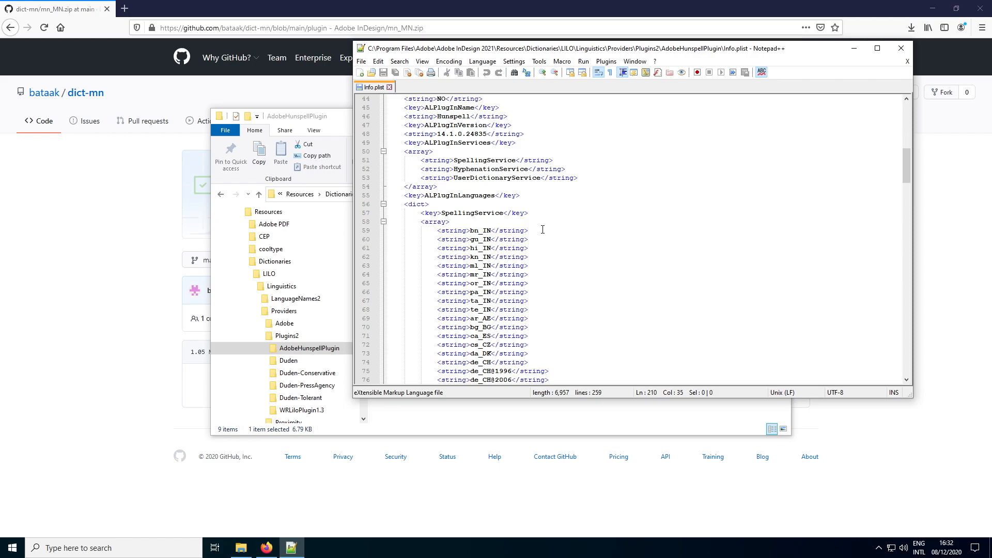
Duplicate the bn_IN string line under SpellingService and change the first copy's language code to mn_MN
left_click_drag(542, 229, 437, 230)
key("End")
key("ctrl+d")
key("Left")
left_click(475, 230)
key("BackSpace")
type("m")
key("Right")
key("Right")
key("BackSpace")
type("M")
Copy the mn_MN string entry and paste it as the first item of the HyphenationService array
left_click_drag(529, 230, 437, 232)
key("ctrl+c")
left_click(590, 283)
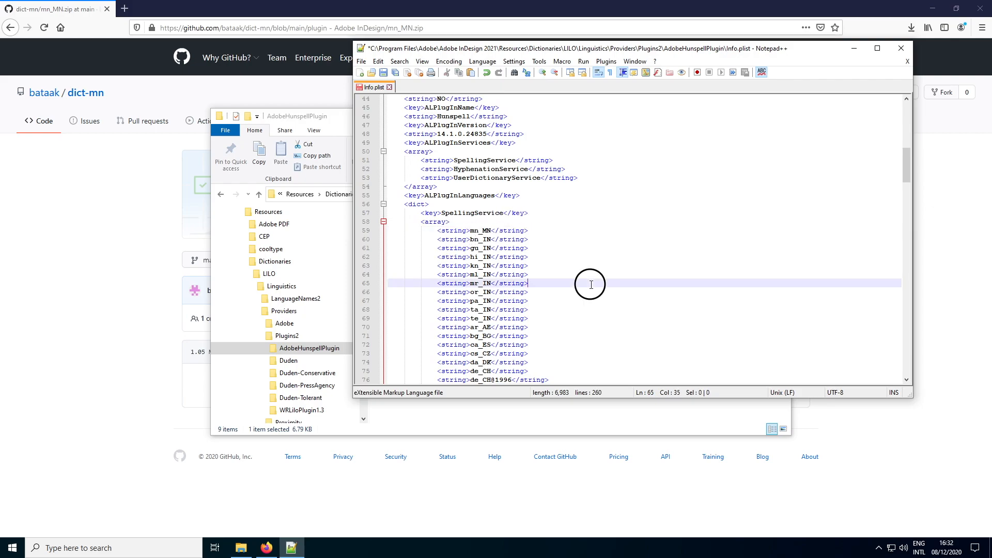
scroll(610, 338, "down", 9)
scroll(610, 338, "down", 10)
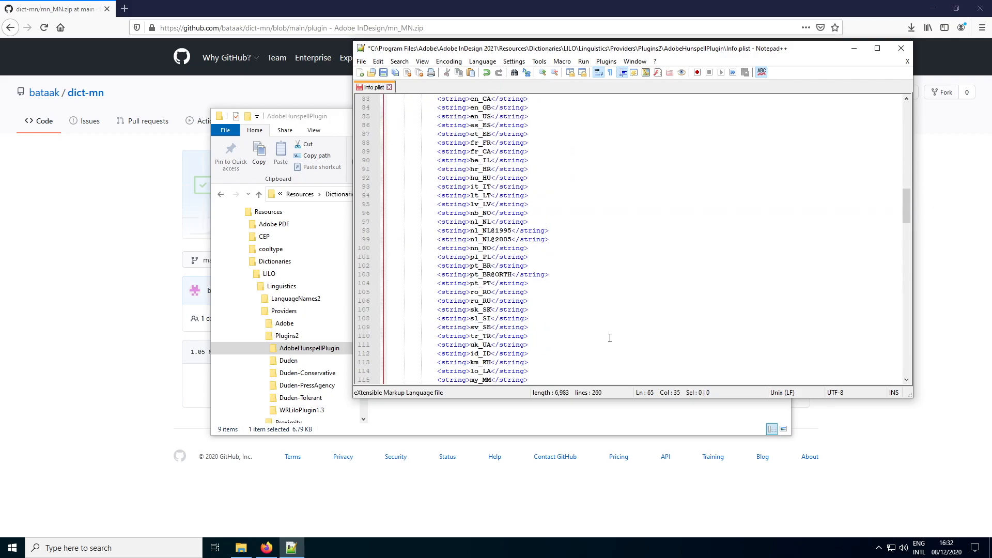
left_click(560, 275)
key("Return")
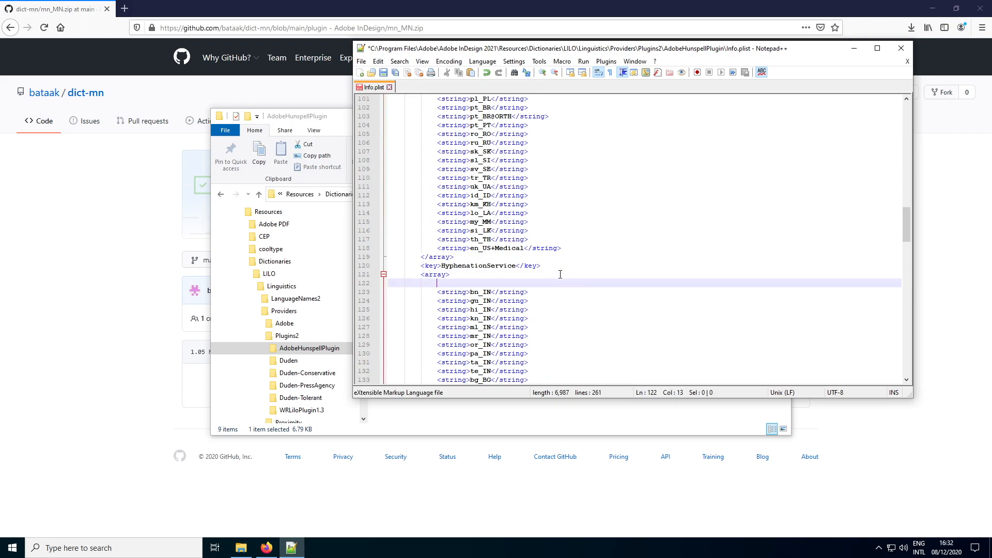
key("ctrl+v")
Paste the mn_MN string entry on a new line at the start of the UserDictionaryService array
scroll(580, 298, "down", 17)
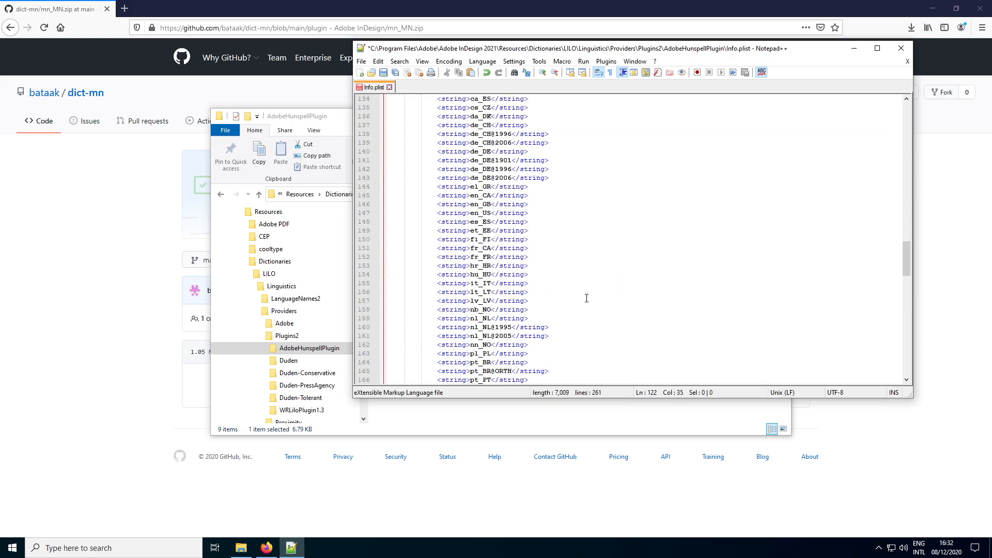
scroll(580, 298, "down", 4)
left_click(523, 258)
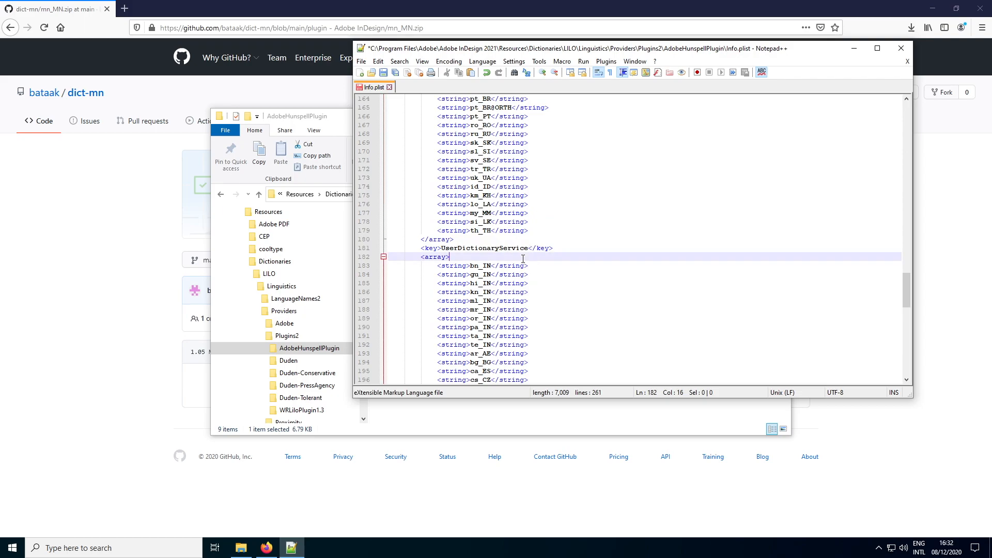
key("Return")
key("ctrl+v")
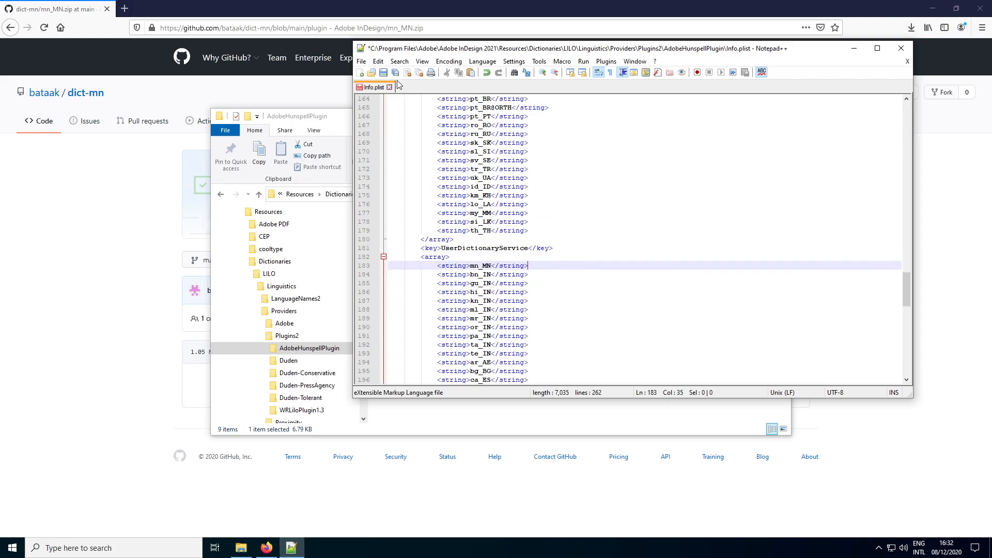
Save Info.plist by relaunching the editor in administrator mode, and close the editor and the folder window
left_click(383, 72)
left_click(521, 308)
left_click(442, 344)
left_click(384, 73)
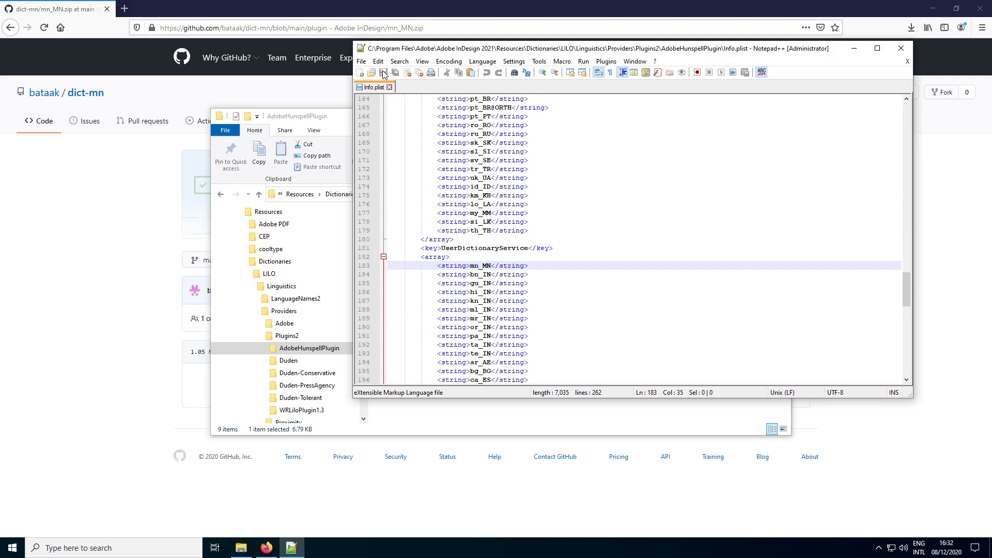
left_click(910, 49)
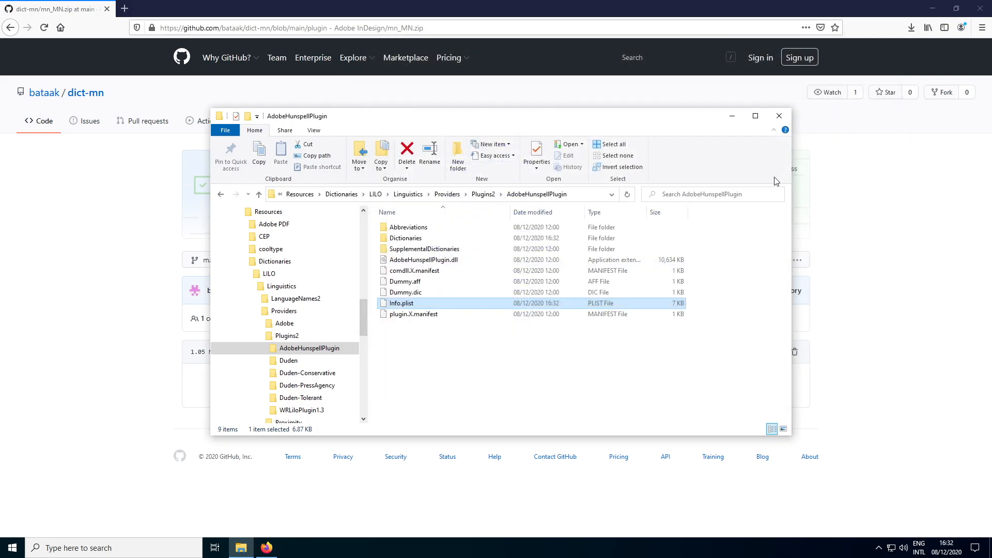
left_click(779, 115)
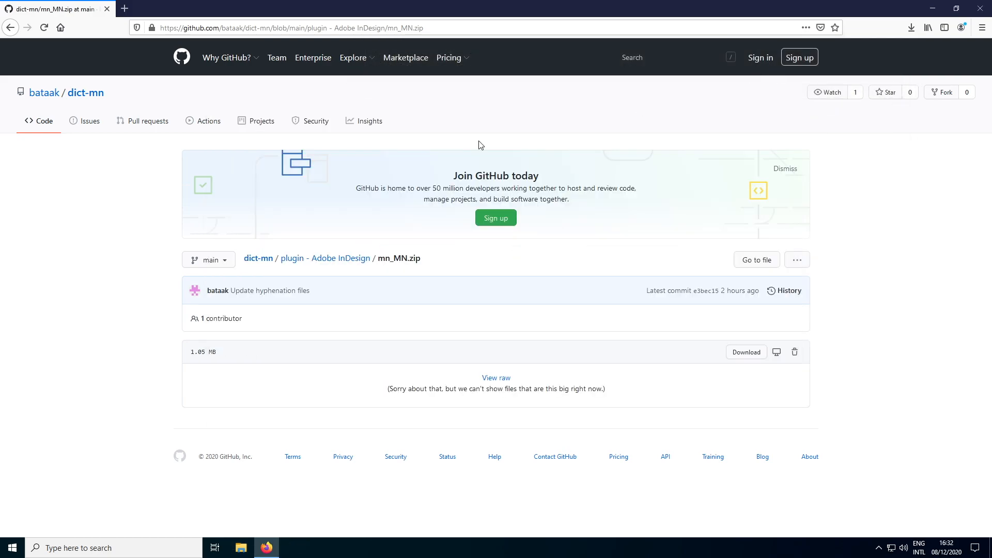
Launch Adobe InDesign 2021 and create a new one-page A4 print document with the default settings
left_click(13, 547)
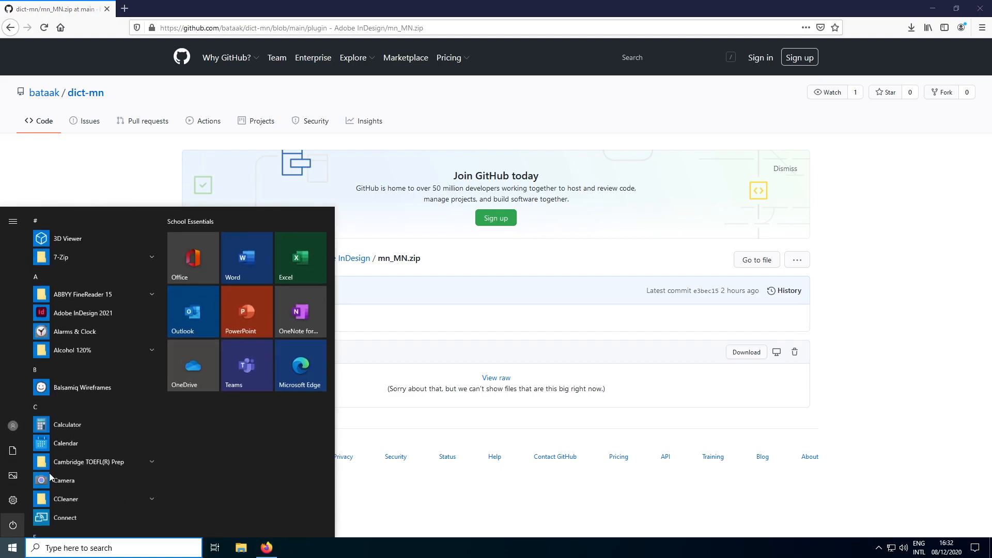
left_click(70, 314)
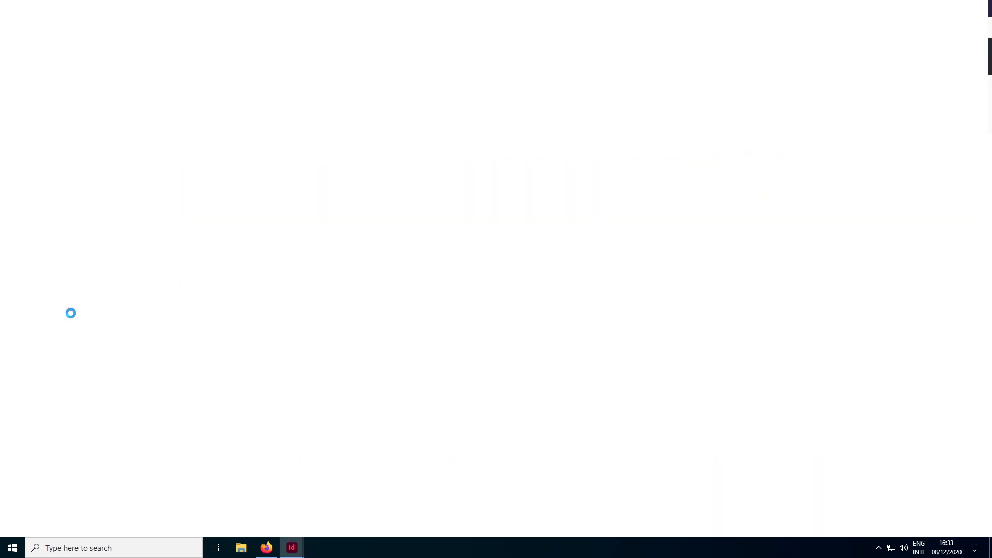
key("ctrl+n")
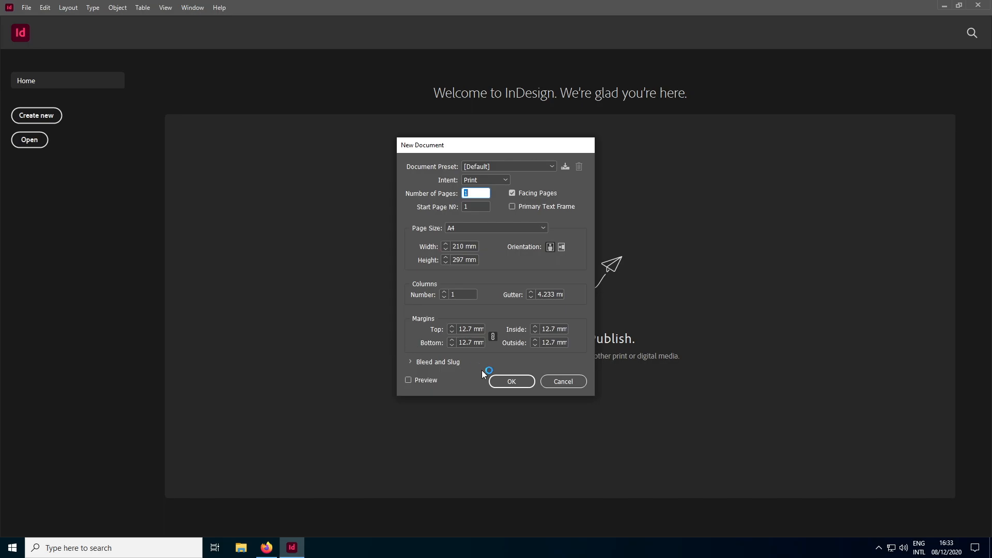
left_click(509, 382)
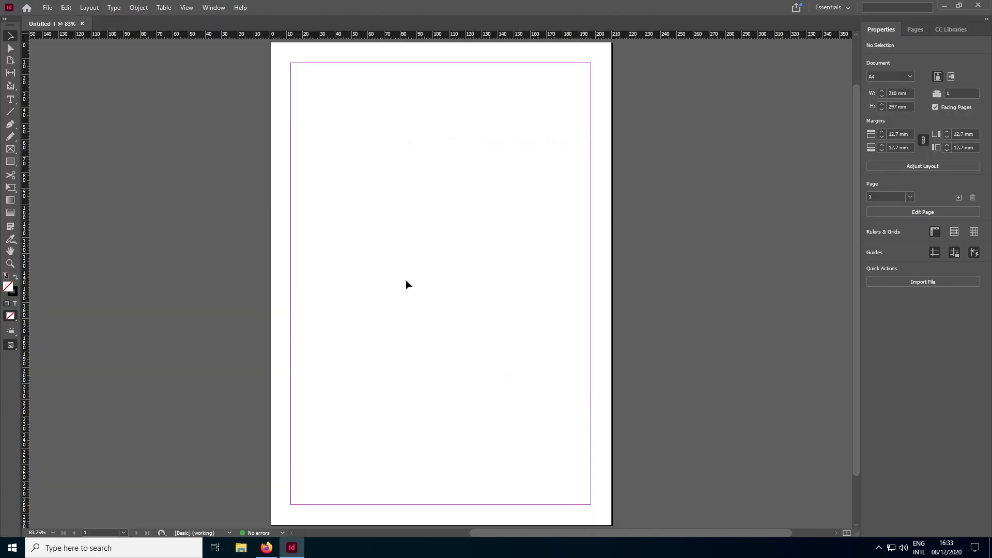
Draw a tall text frame about 93 mm wide and 222 mm high on the page and add a new paragraph style
left_click(8, 102)
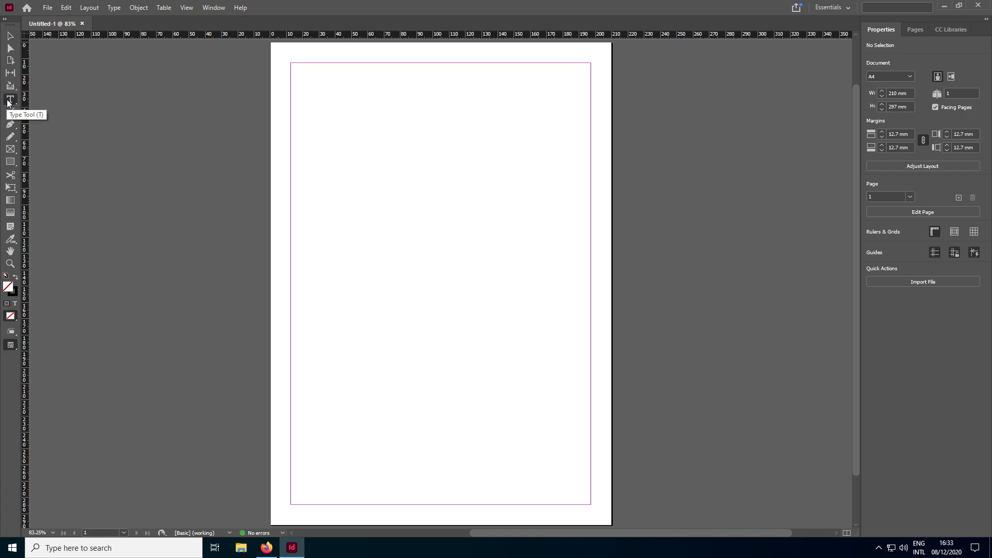
left_click_drag(403, 226, 450, 451)
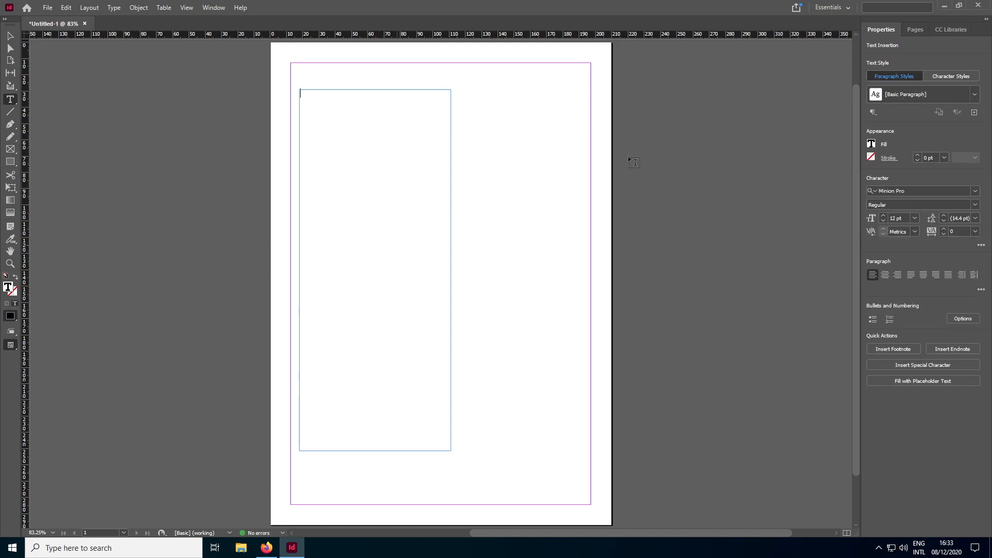
left_click(974, 114)
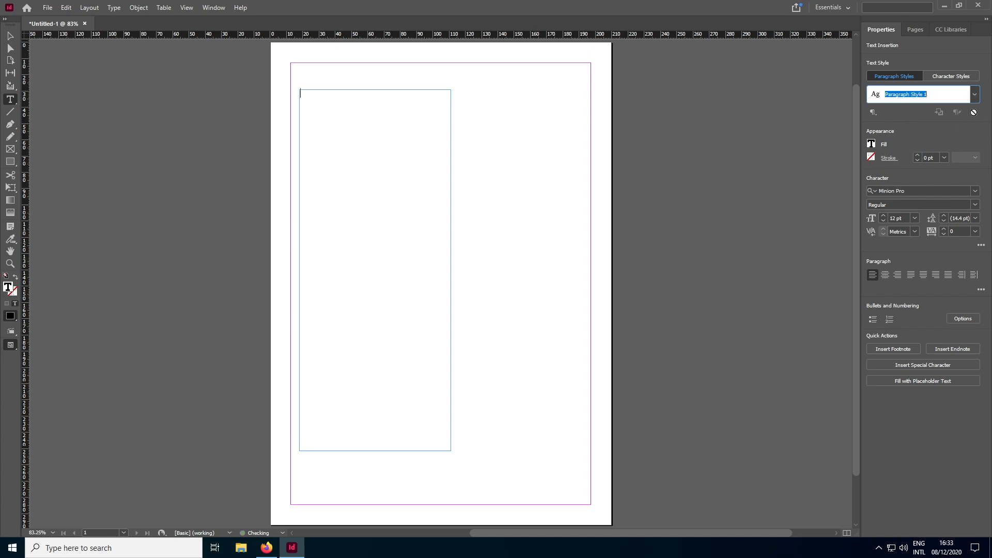
Edit the new paragraph style and set its language to Mongolian (Mongolia) in the advanced character formats
left_click(974, 95)
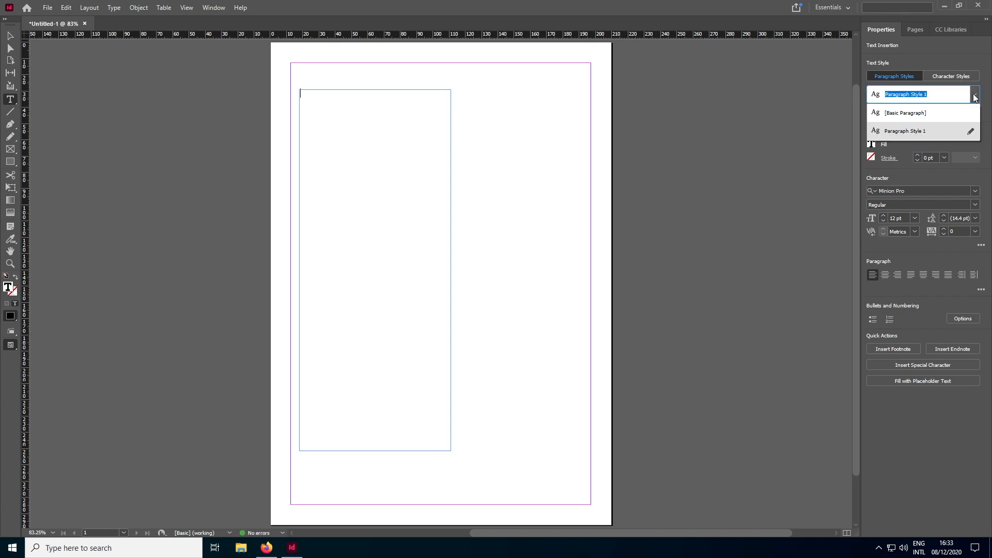
left_click(971, 133)
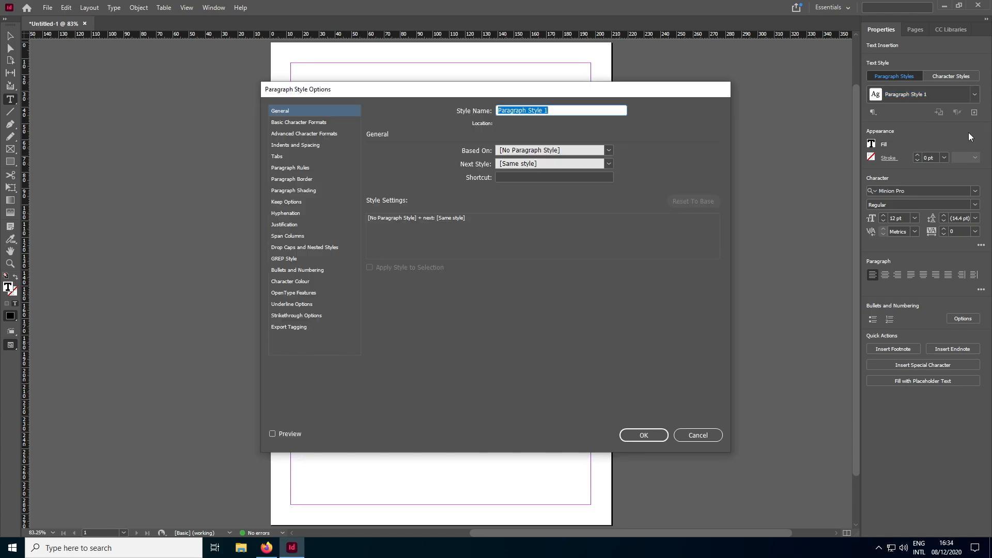
left_click(325, 134)
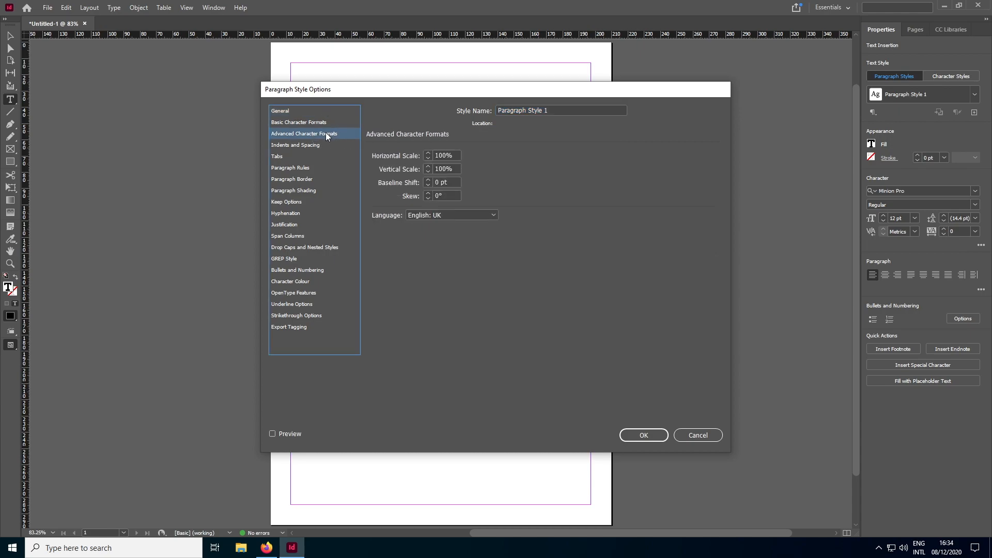
left_click(484, 217)
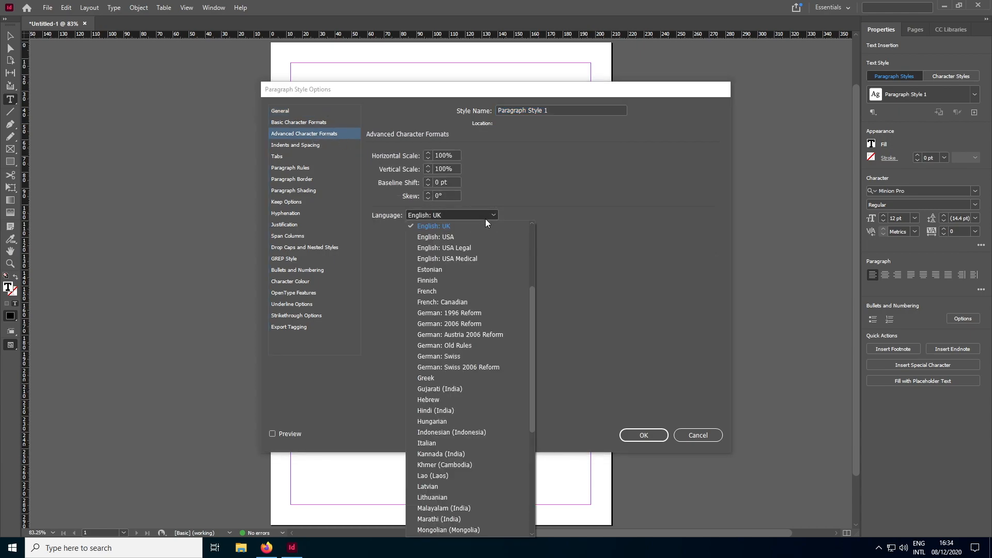
scroll(482, 358, "down", 5)
scroll(482, 357, "down", 1)
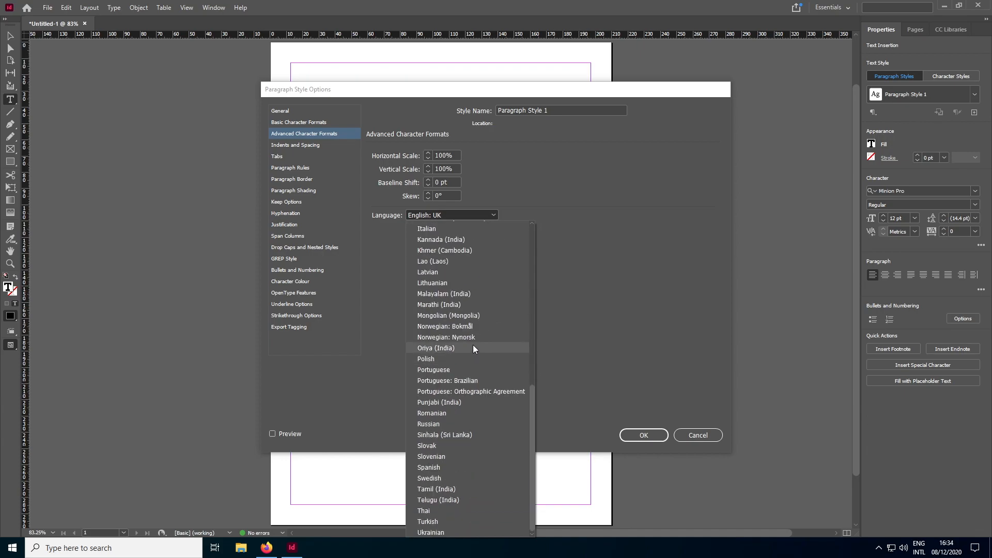
left_click(470, 320)
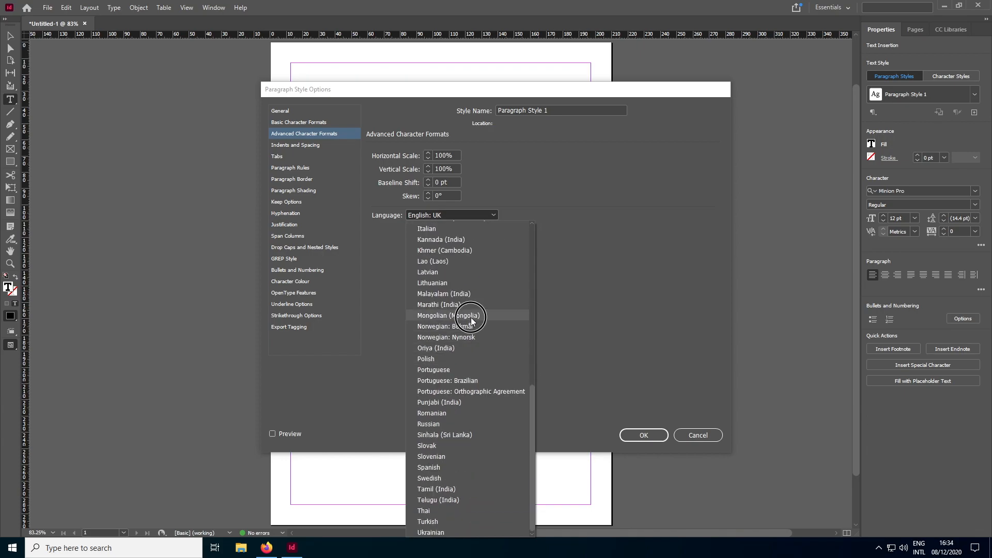
left_click(642, 437)
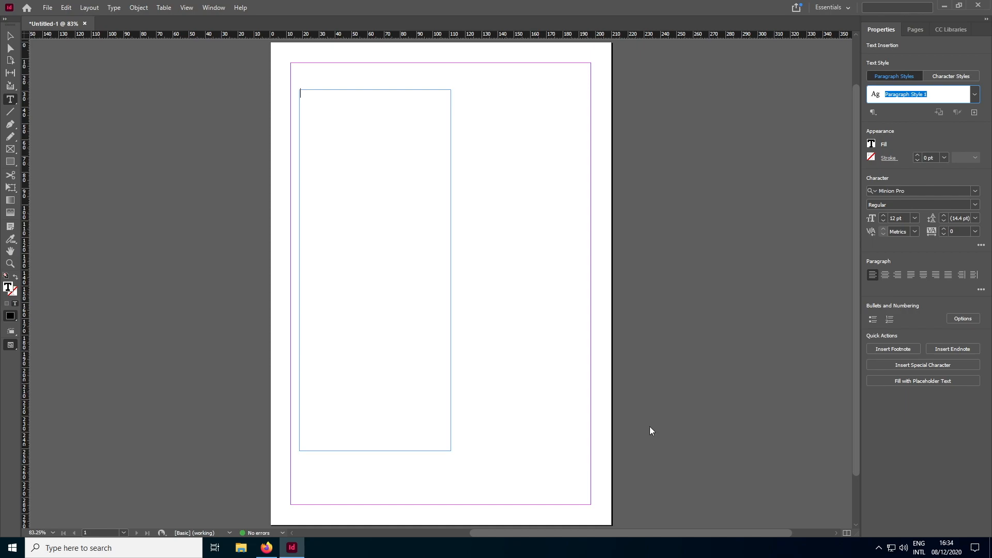
Switch to Firefox, load montsame.mn in a new tab and open a Mongolian news article
left_click(266, 547)
left_click(125, 9)
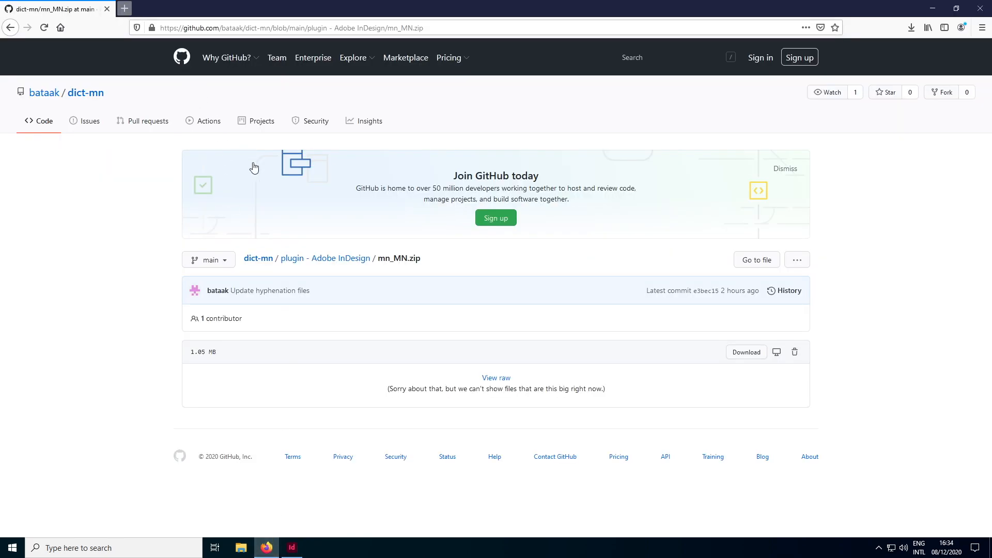
type("montsame.mn")
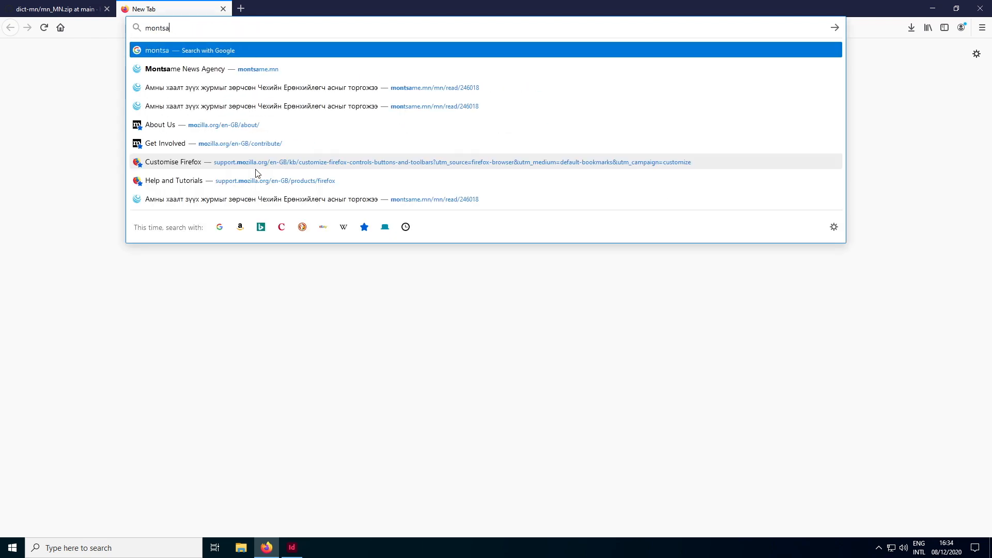
key("Return")
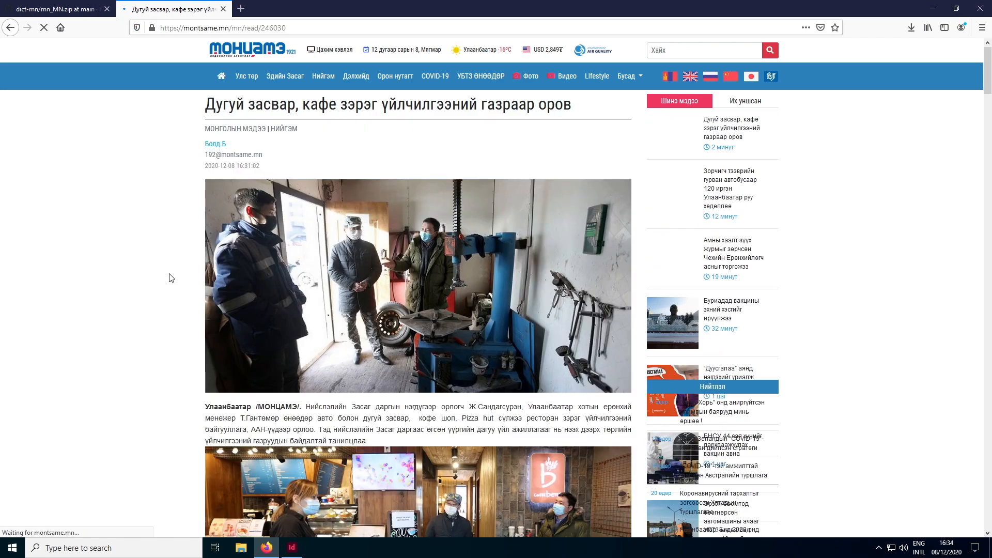
Copy the body text of the news article and paste it into the text frame in InDesign
scroll(188, 309, "down", 5)
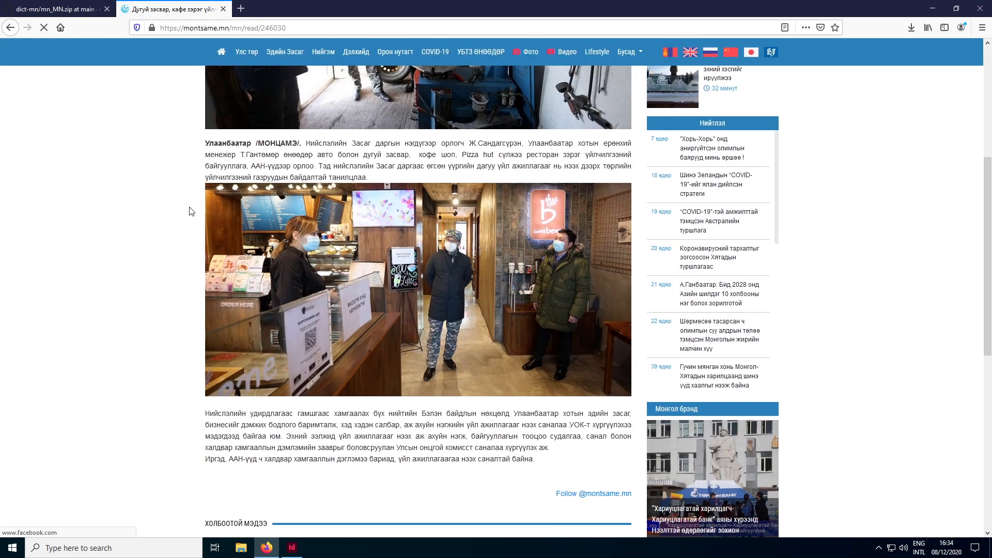
triple_click(209, 143)
left_click_drag(531, 406, 555, 460)
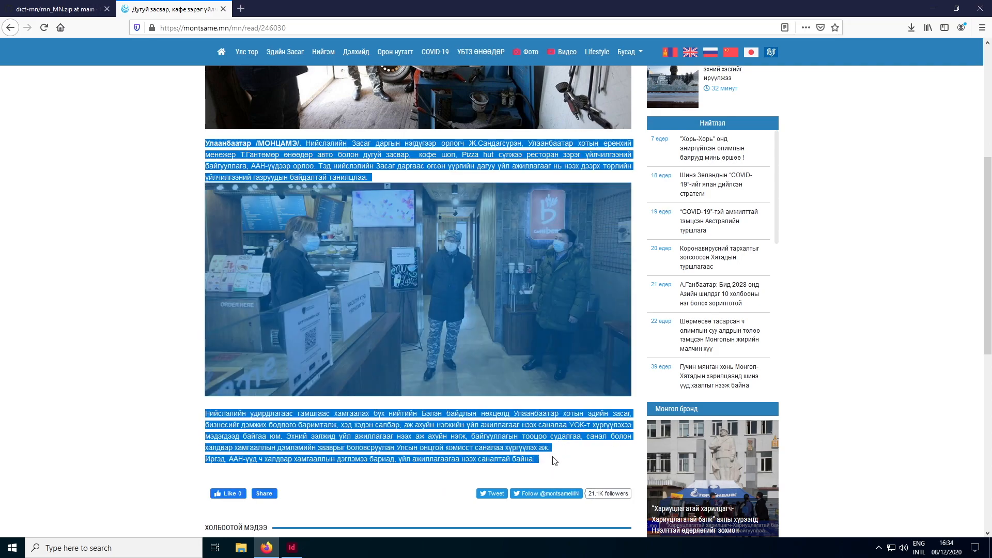
left_click(292, 548)
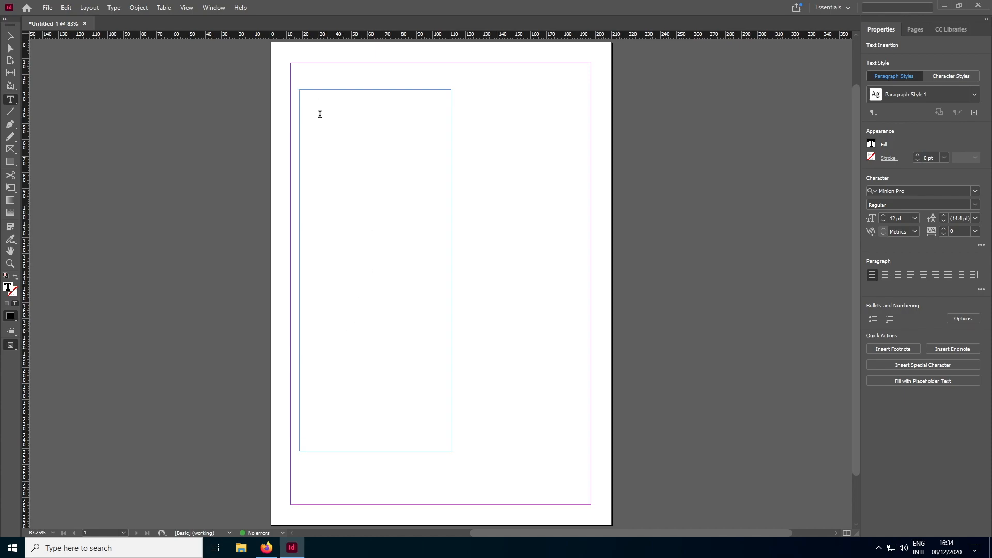
right_click(320, 114)
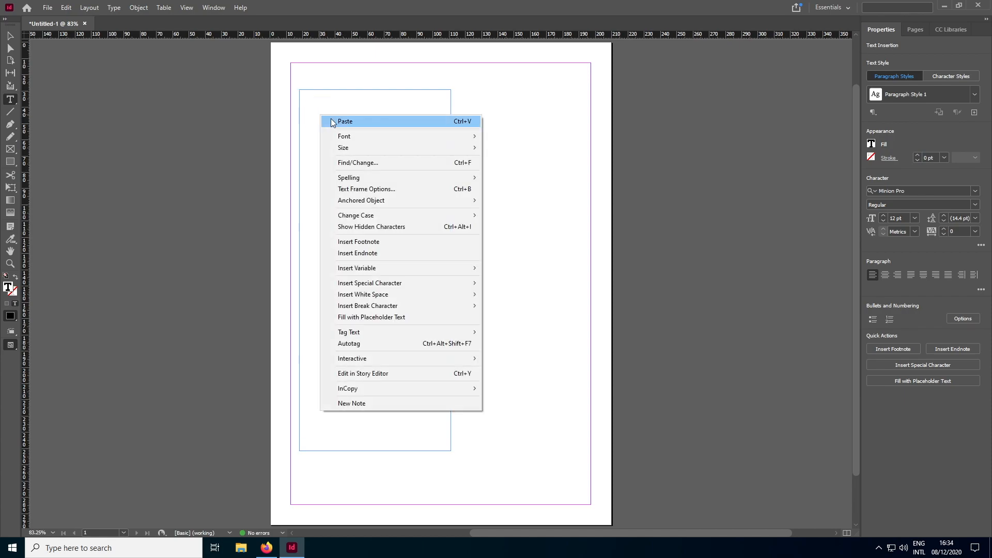
left_click(331, 122)
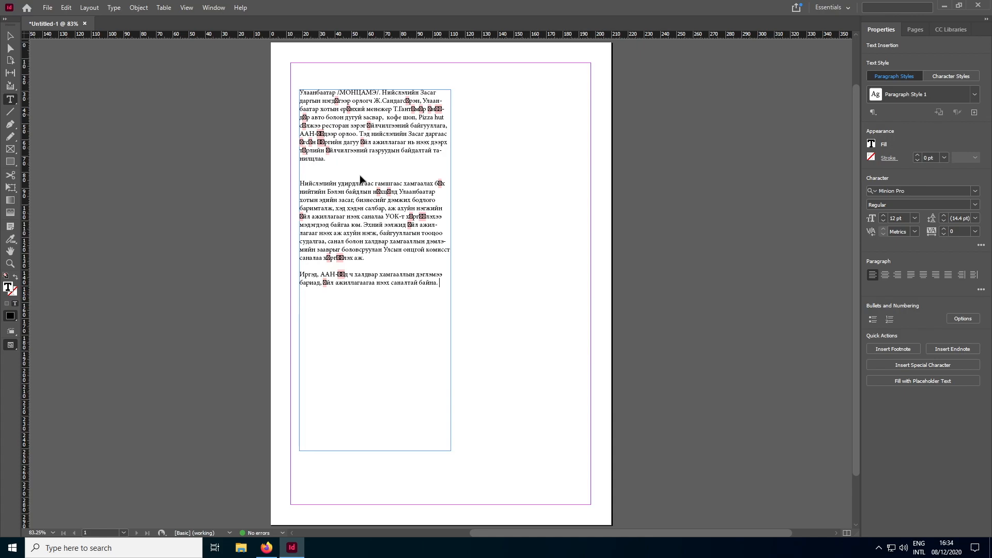
Set all the pasted text to the Arial font and justify it with the last line aligned left
key("ctrl+a")
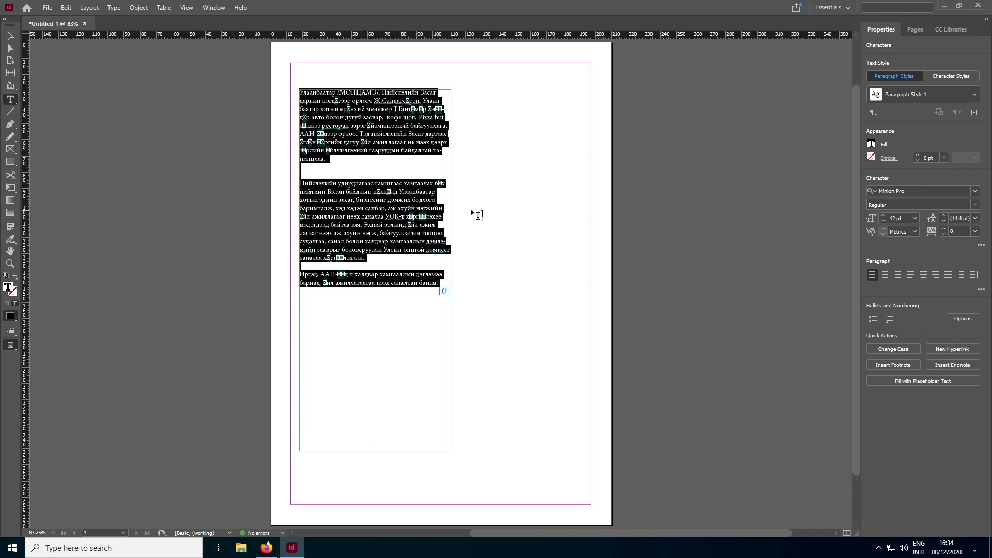
left_click(975, 192)
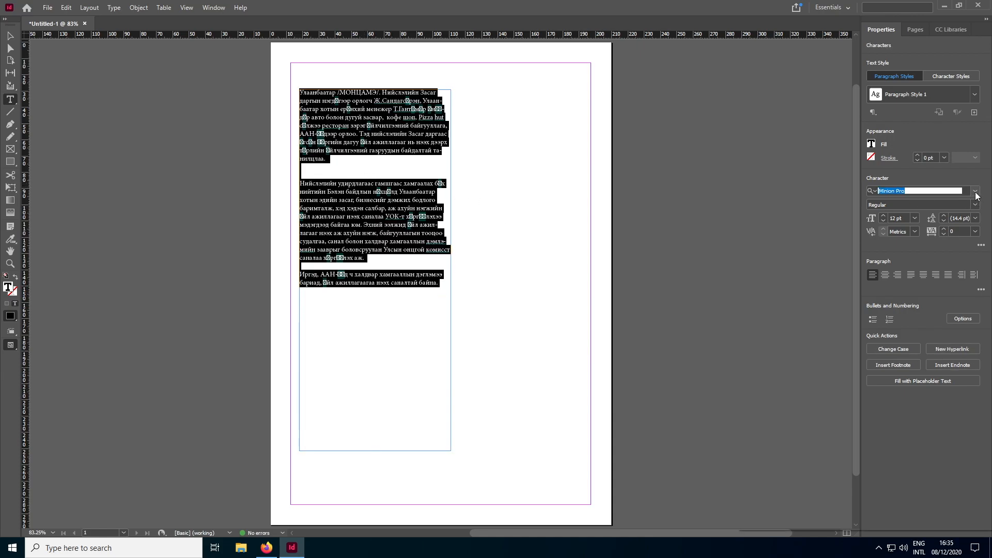
left_click(975, 192)
left_click(776, 239)
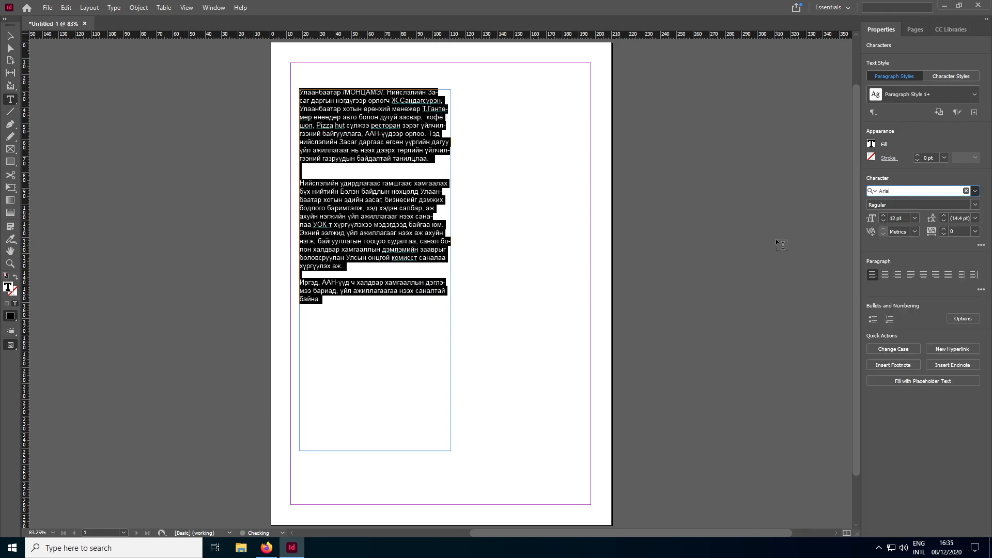
left_click(909, 277)
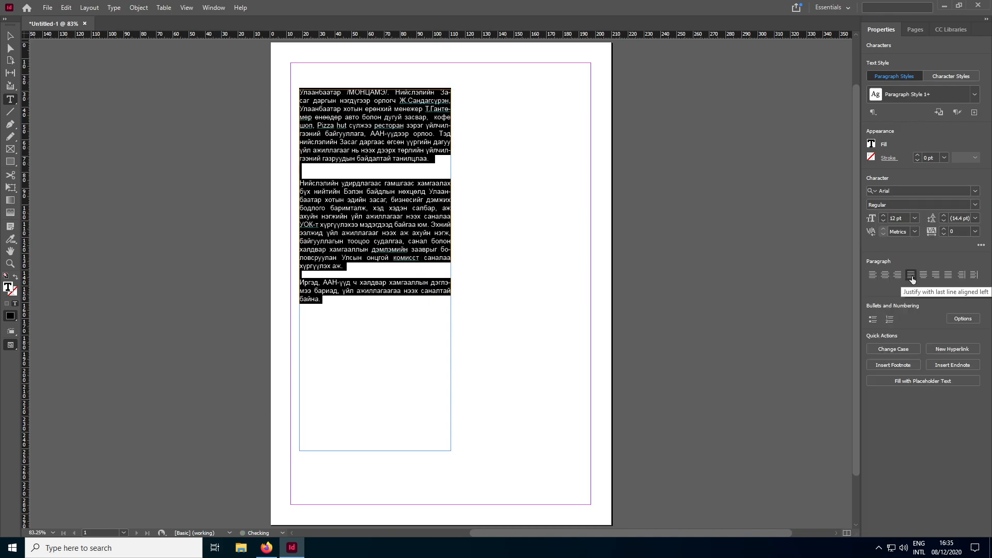
left_click(373, 322)
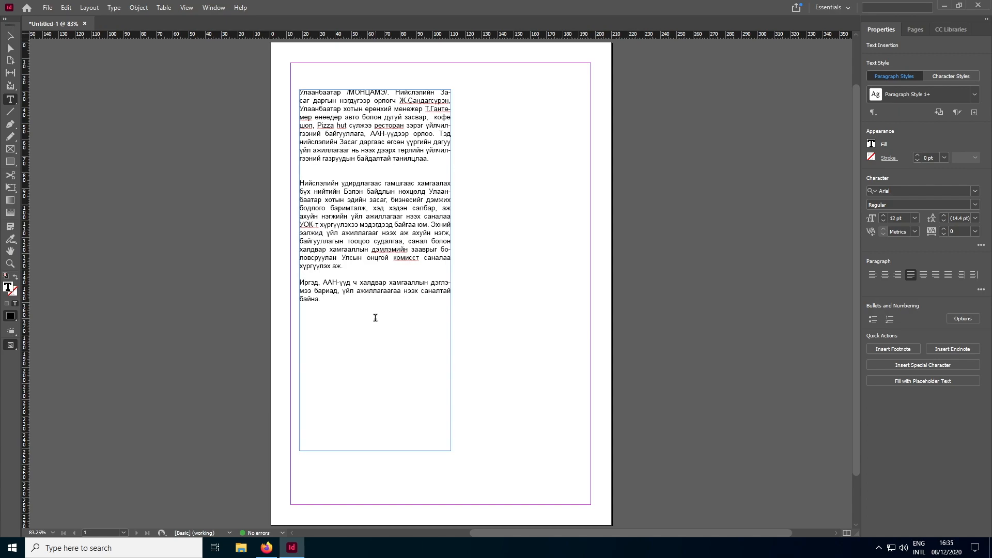
right_click(375, 318)
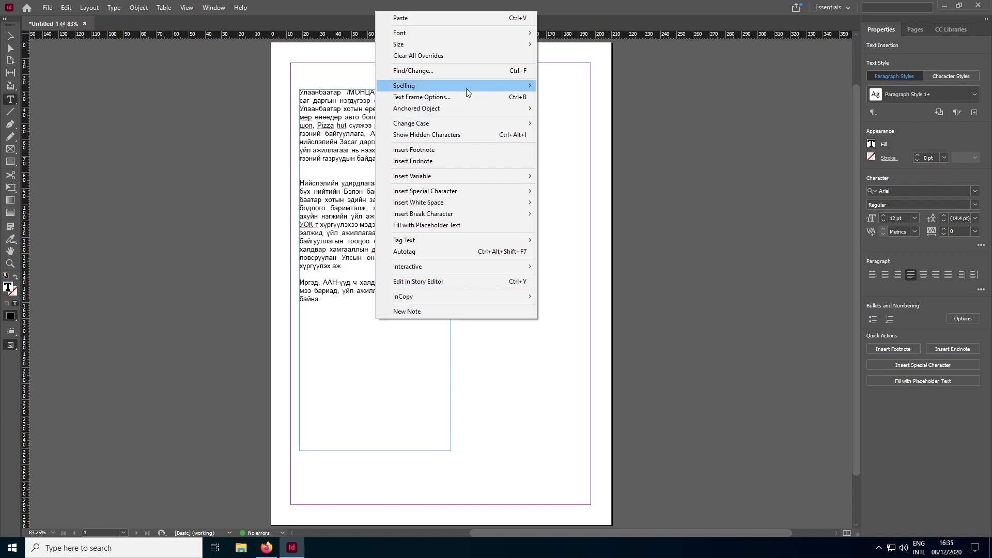
mouse_move(466, 88)
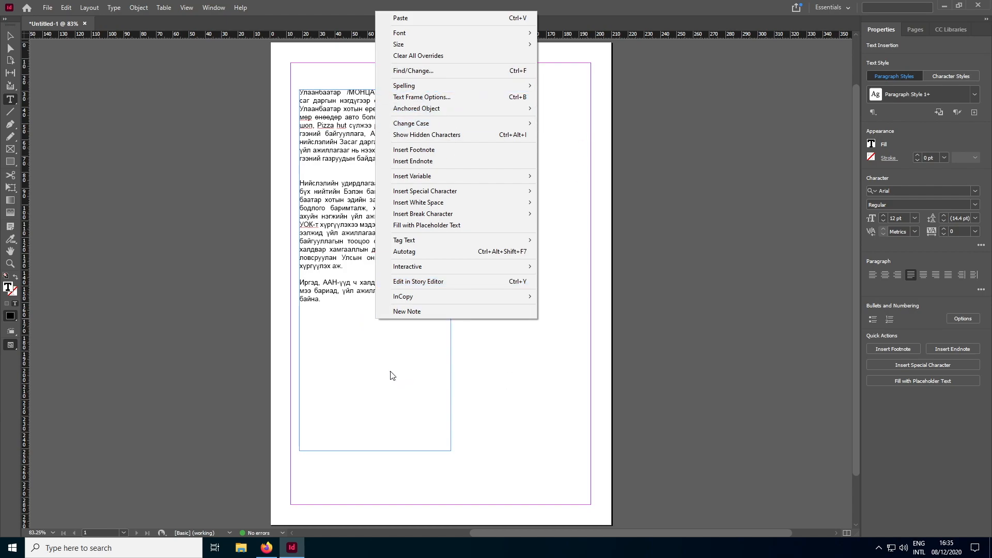
left_click(376, 371)
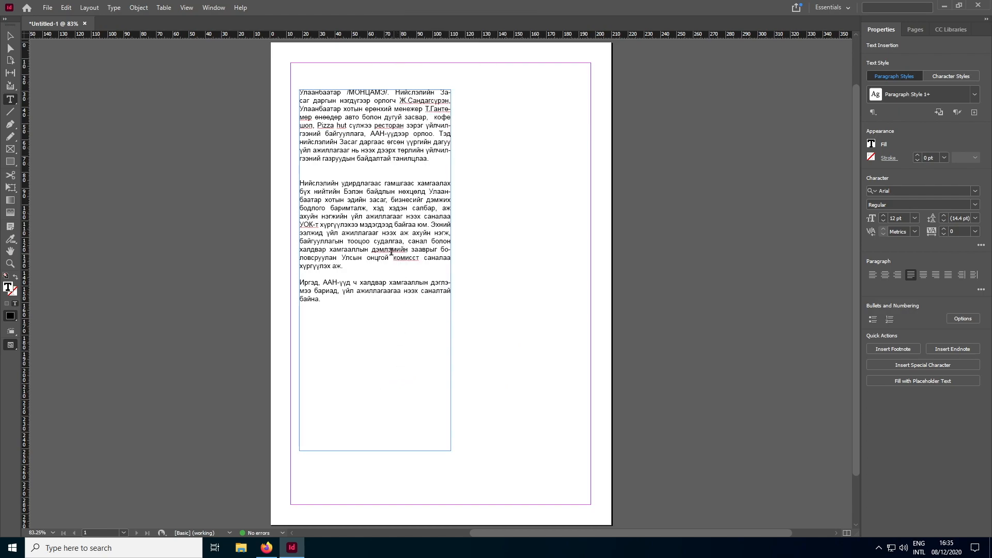